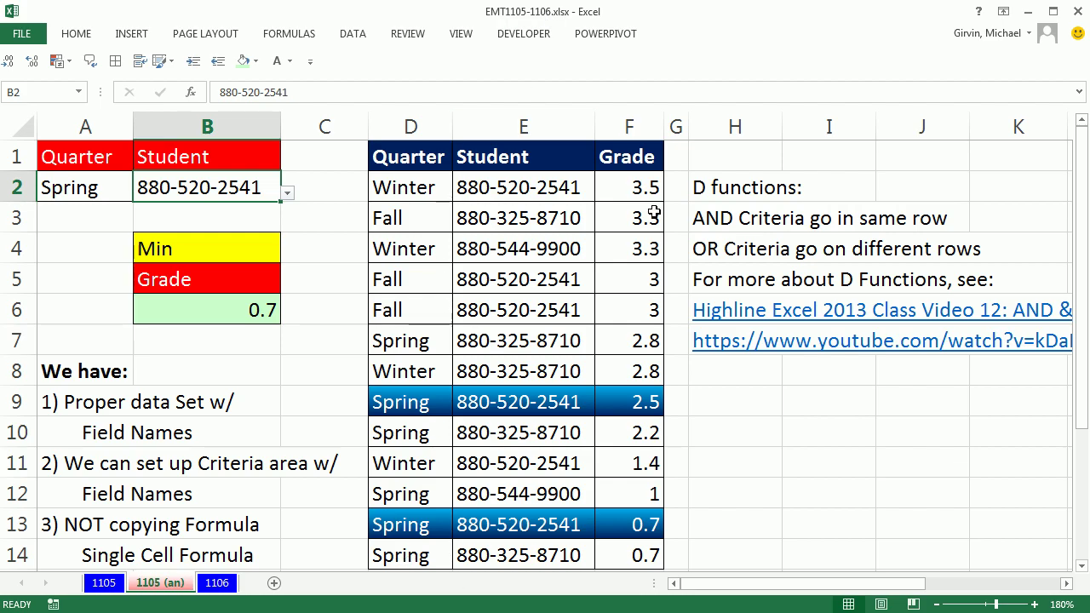
Choose the second listed student ID in the Student criterion cell B2, and open sheet 1106.
click(289, 195)
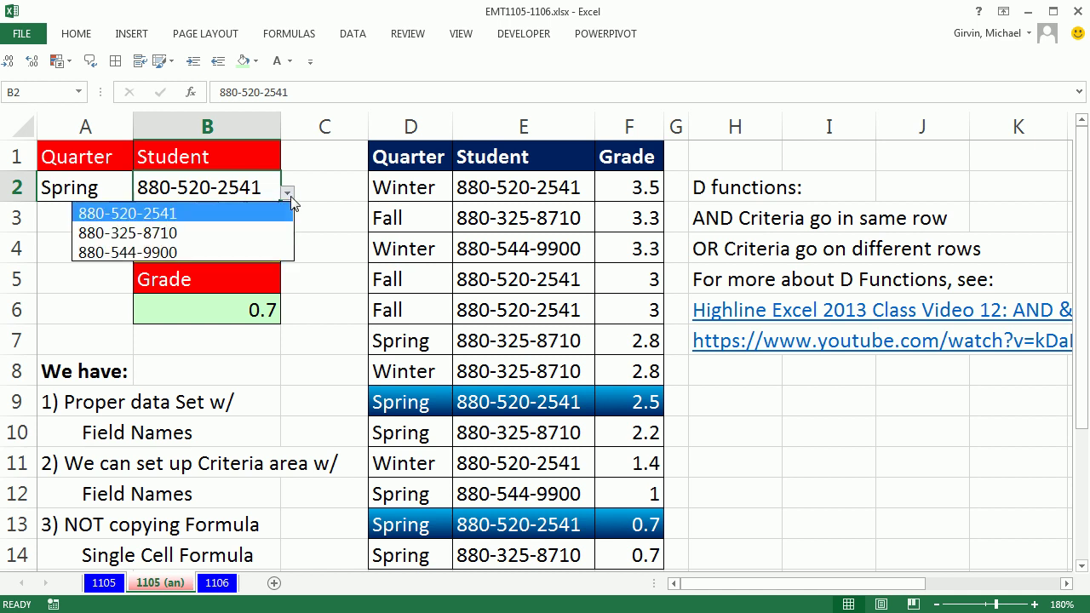
click(172, 233)
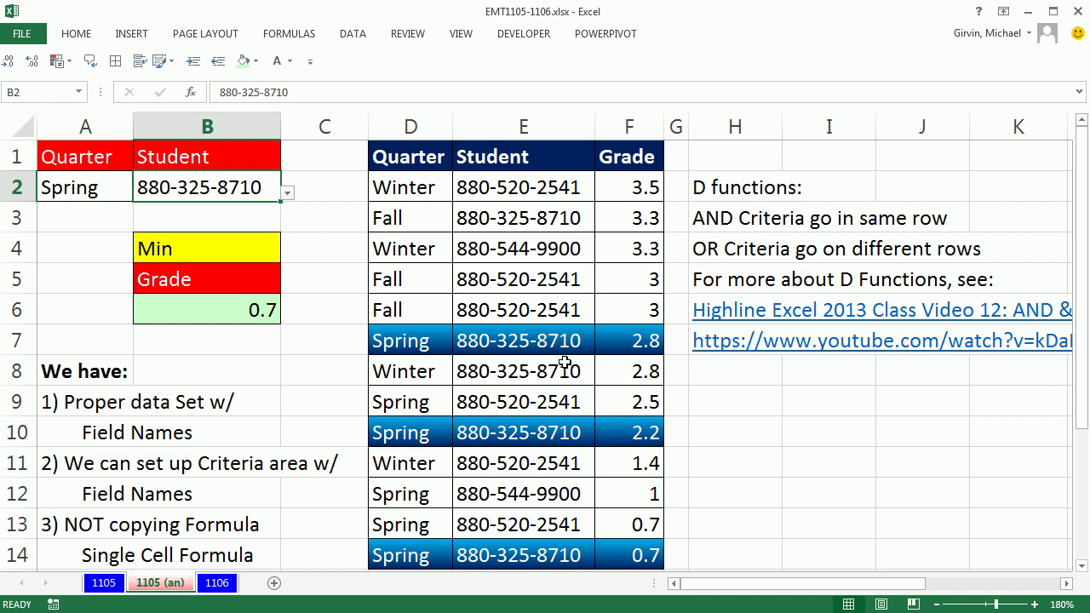
click(217, 582)
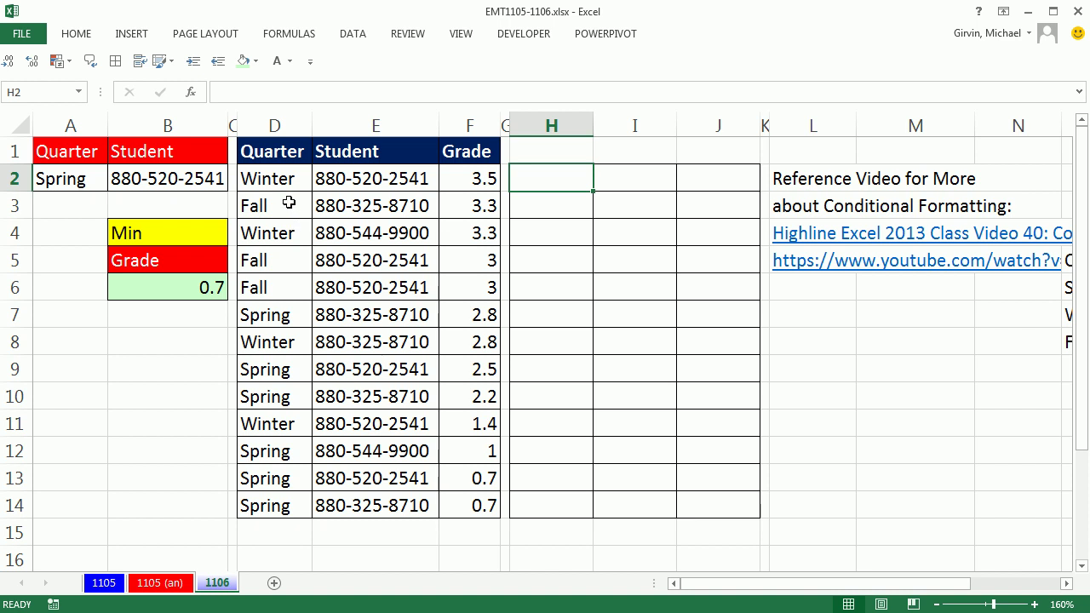
Examine the records in D2:F14, comparing the Quarter and Student entries of rows 2 and 9 with the criteria in A2:B2.
drag(271, 179, 463, 167)
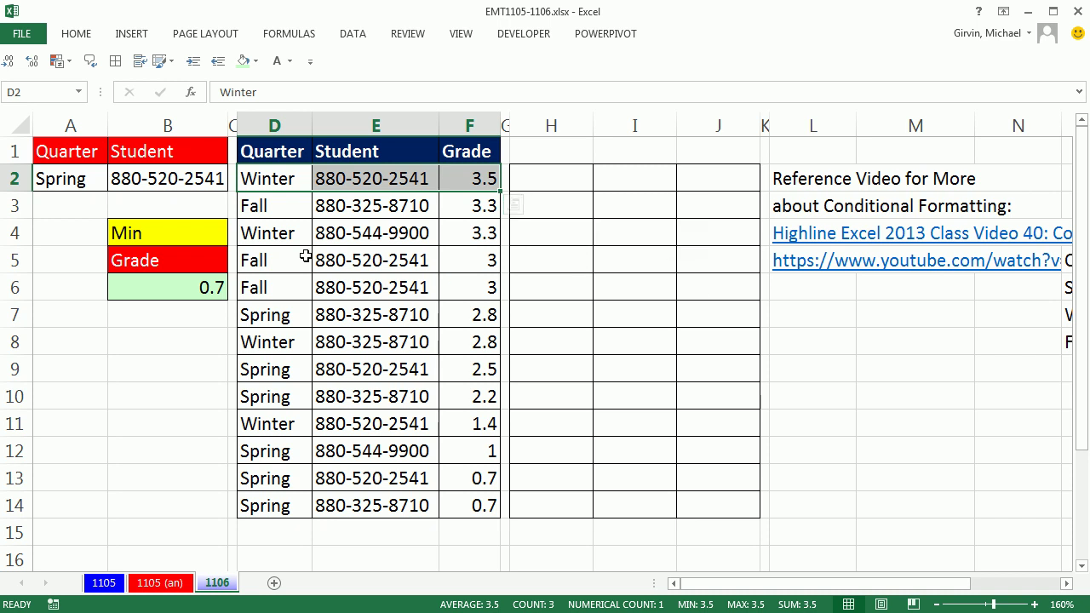
click(184, 179)
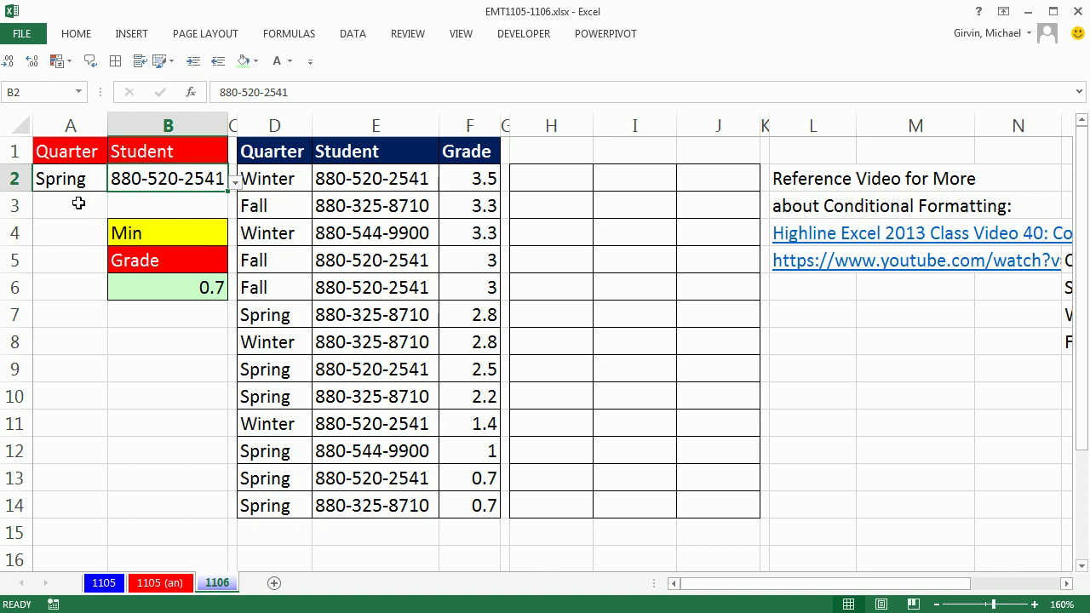
click(247, 375)
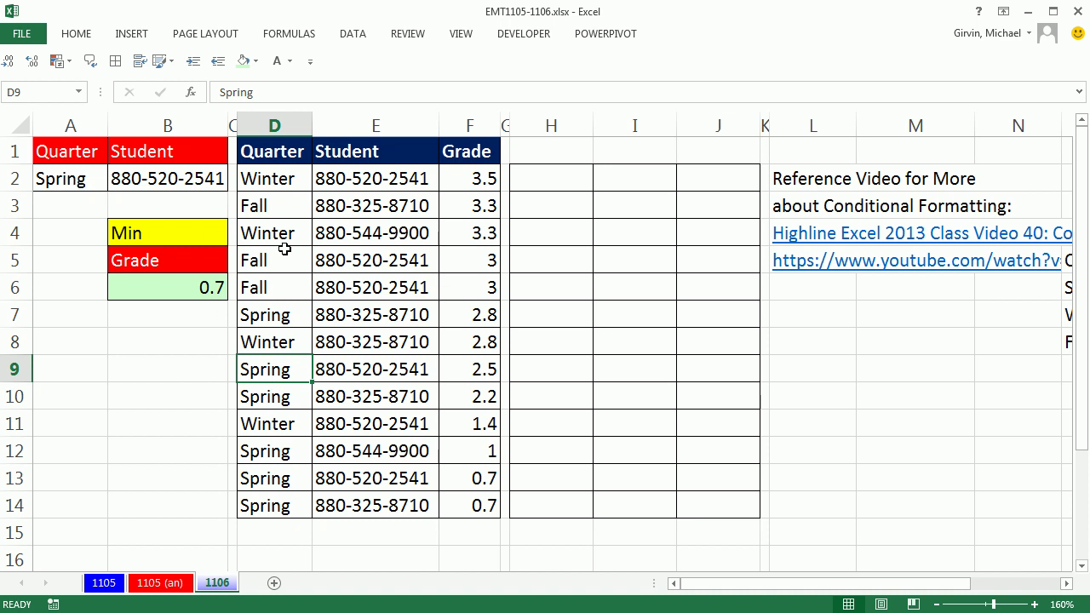
click(370, 371)
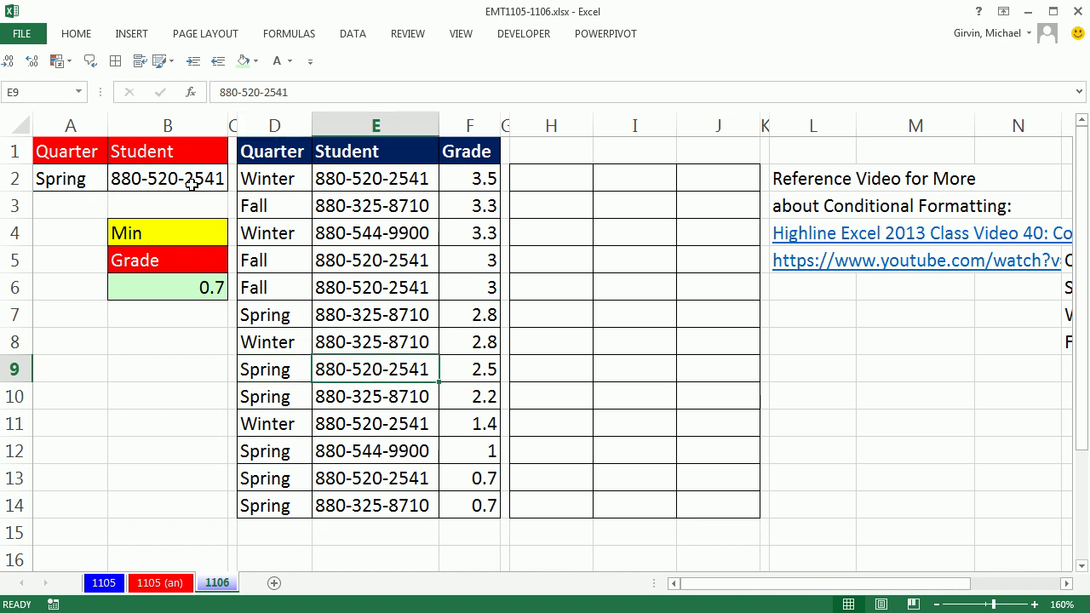
click(266, 372)
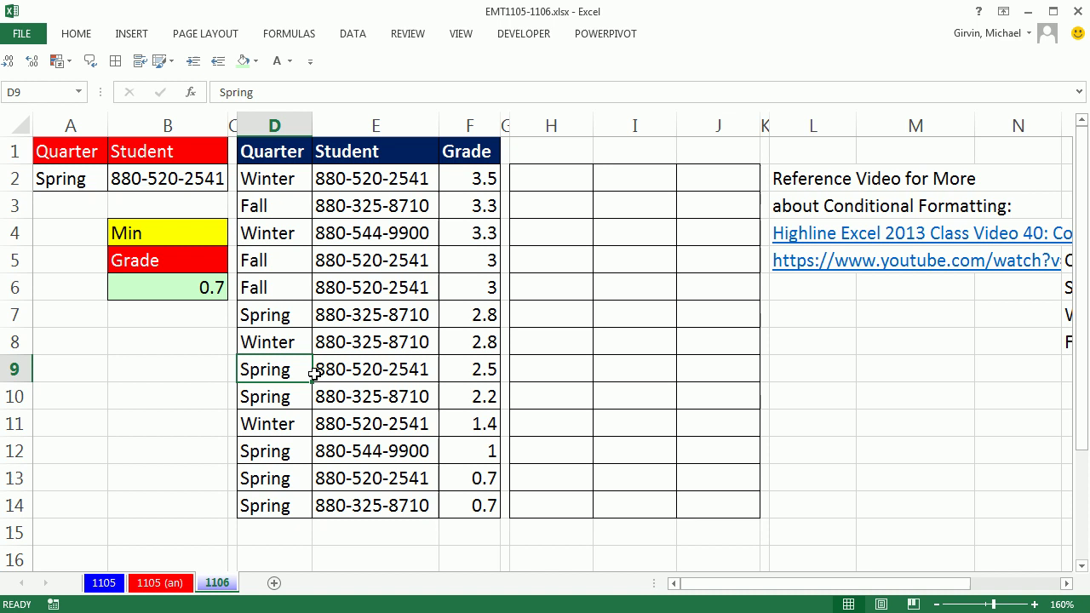
click(359, 373)
click(460, 371)
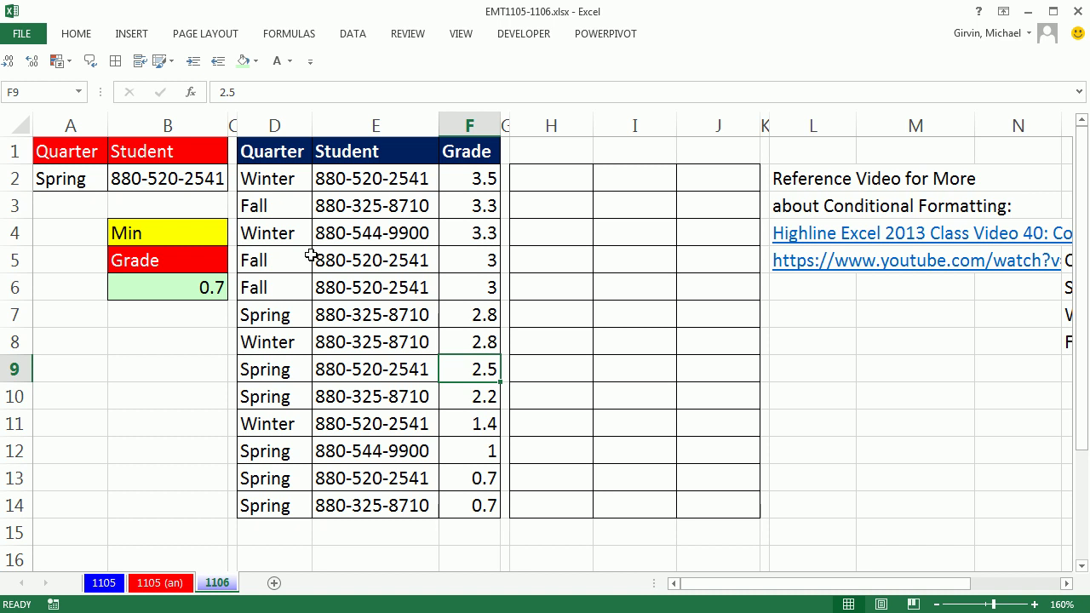
click(272, 368)
click(350, 366)
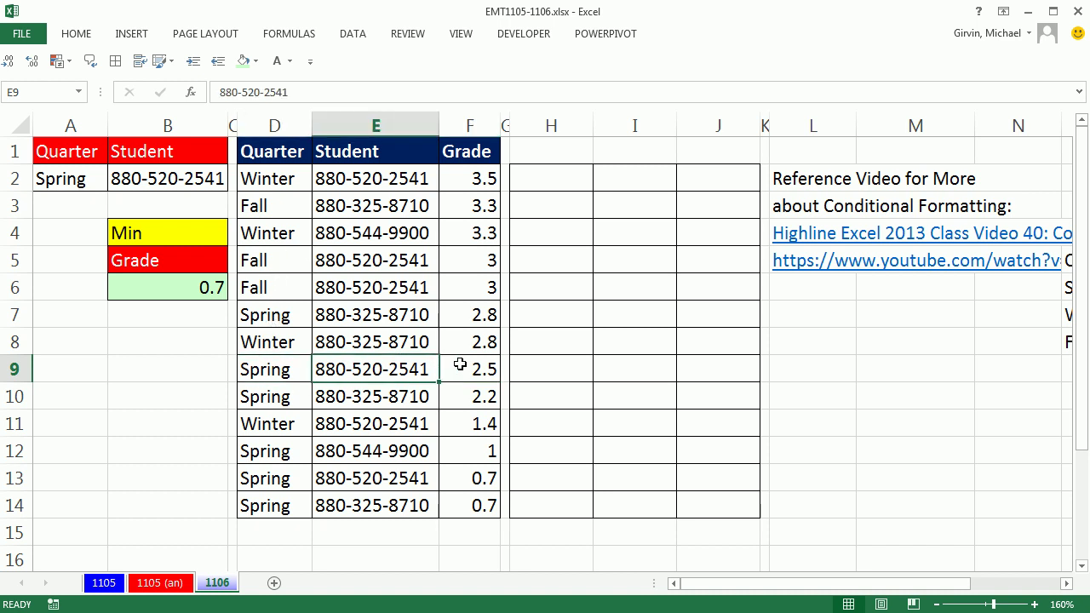
click(461, 364)
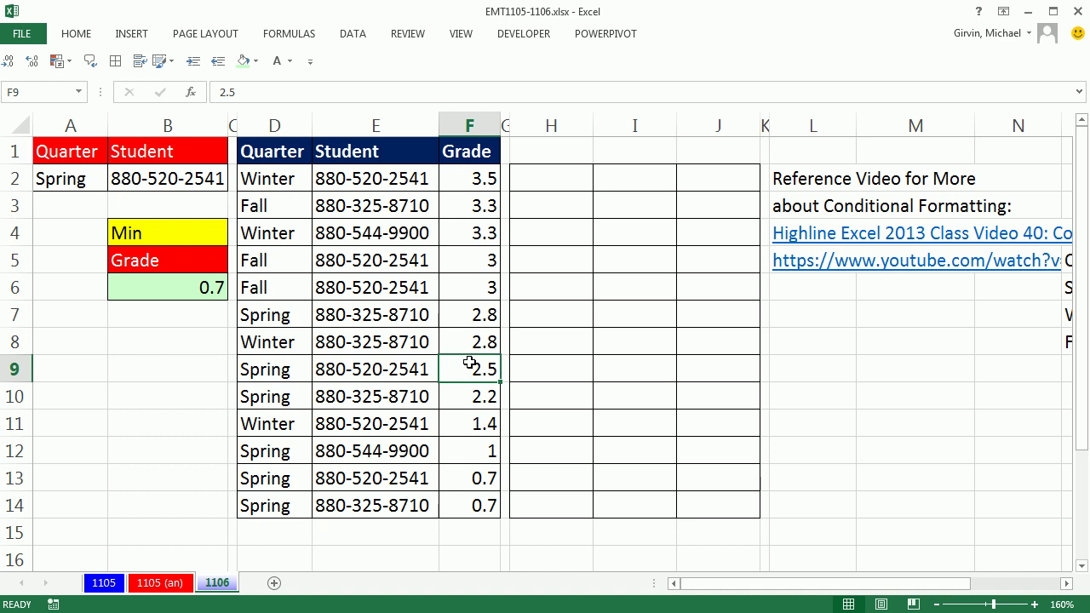
click(560, 178)
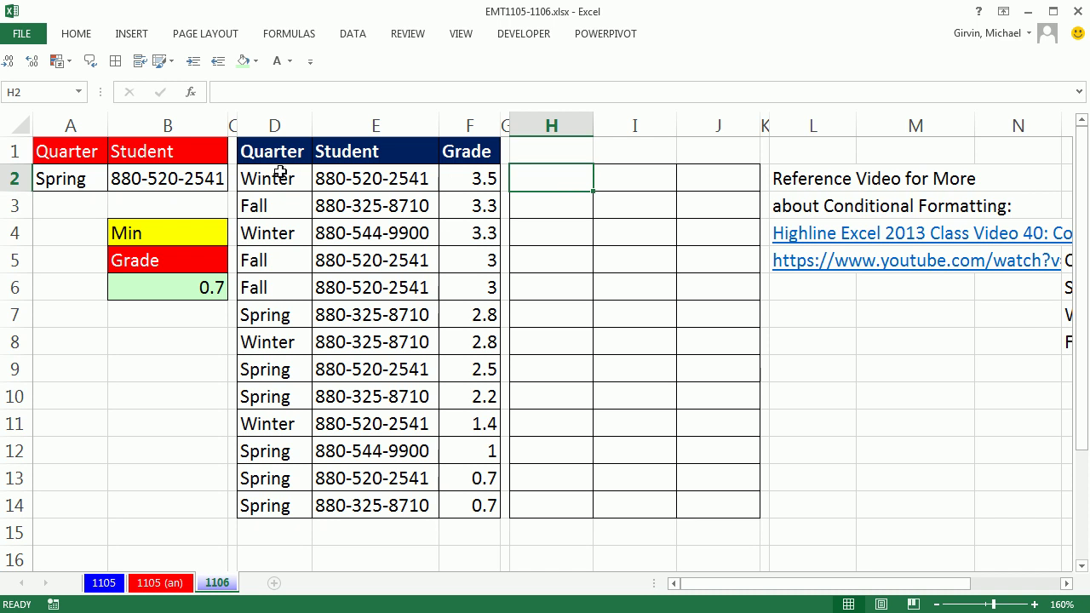
drag(282, 176, 458, 506)
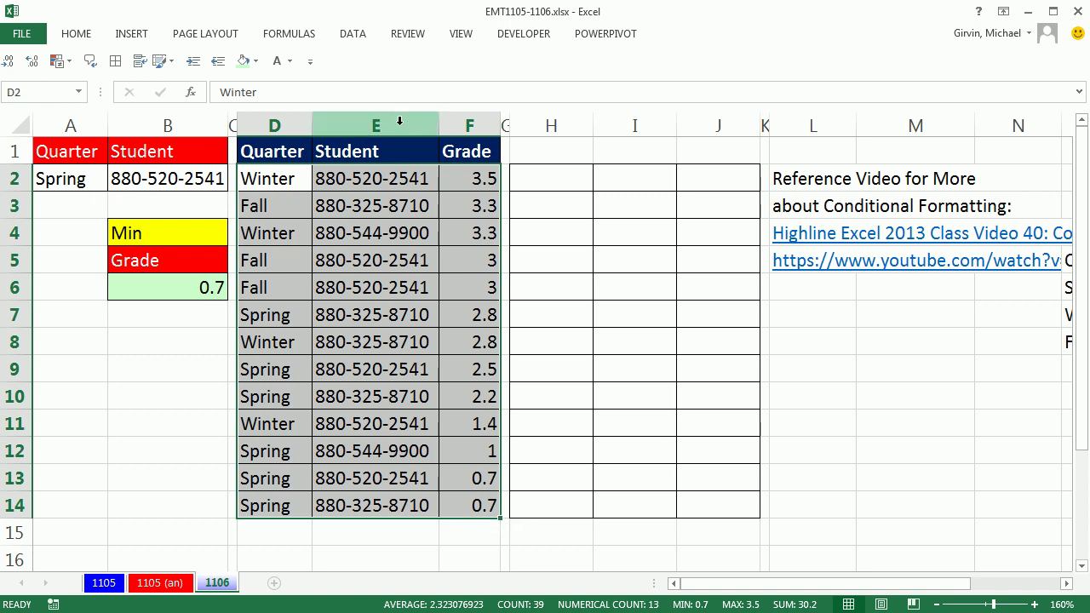
Begin an AND formula in cell H2 with the quarter condition $D2=$A$2 as its first argument.
click(551, 185)
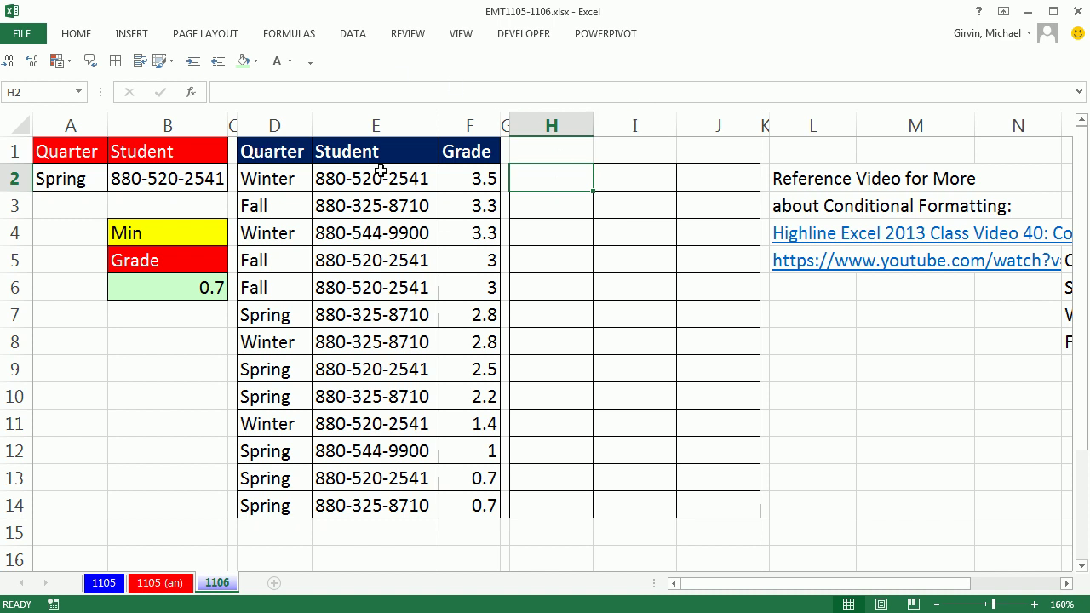
text(=and)
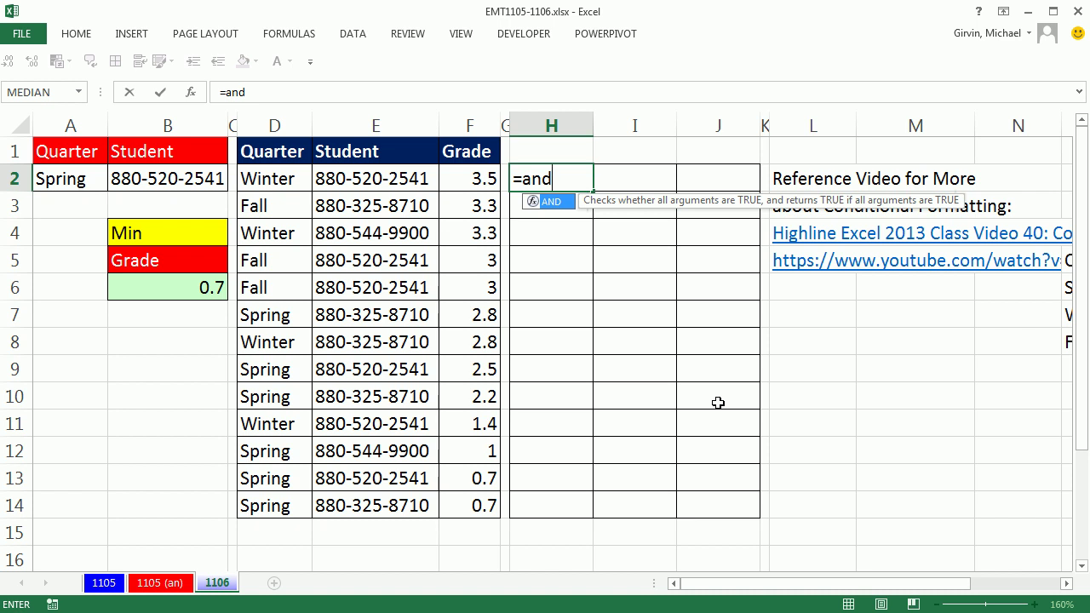
key(Tab)
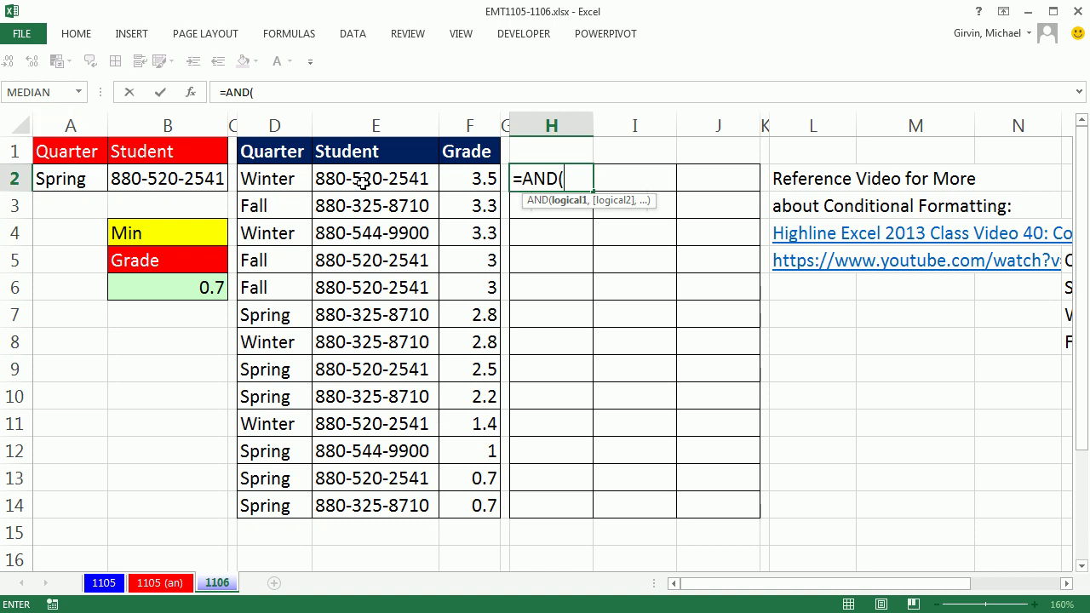
click(290, 179)
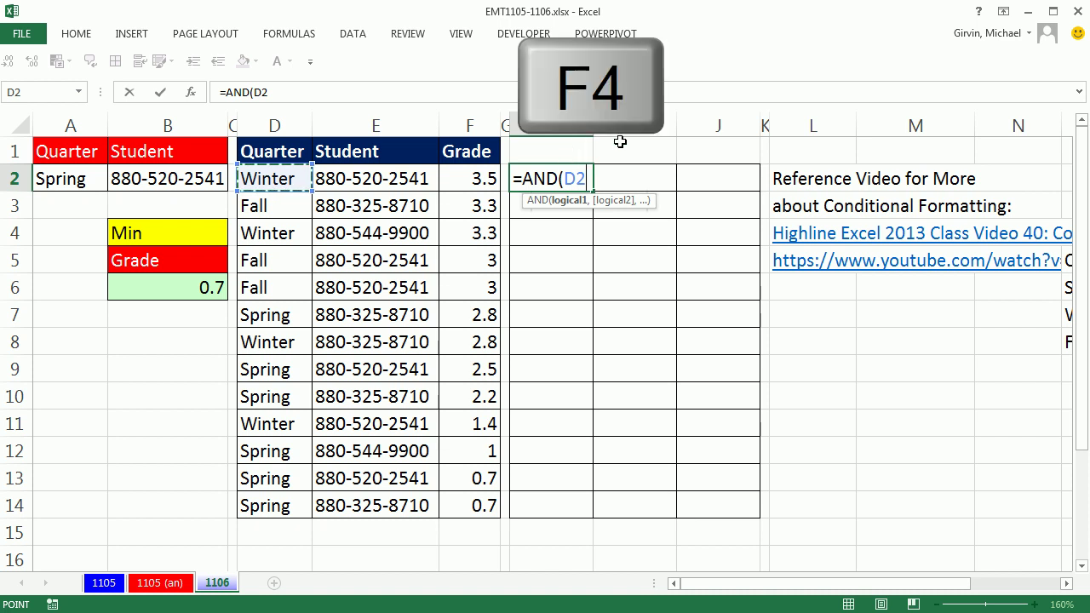
key(F4)
key(F4)
key(F4)
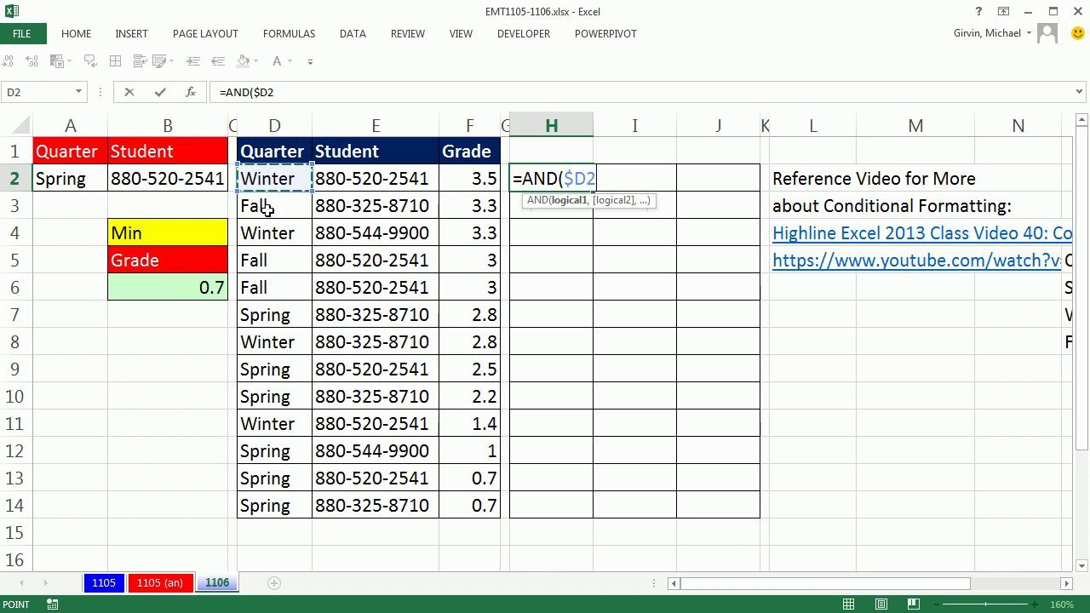
text(=)
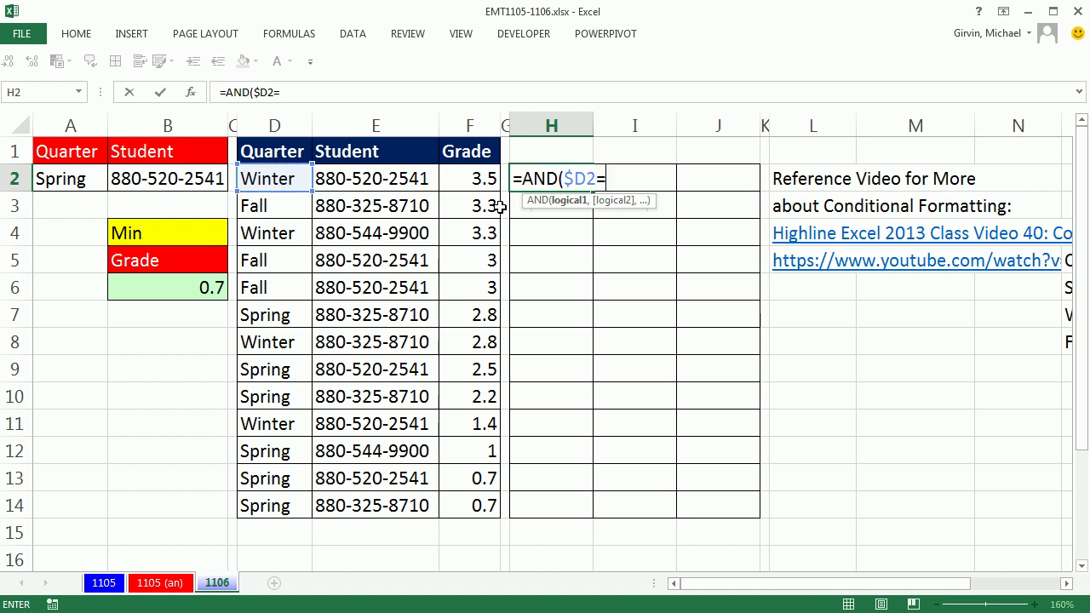
click(60, 183)
key(F4)
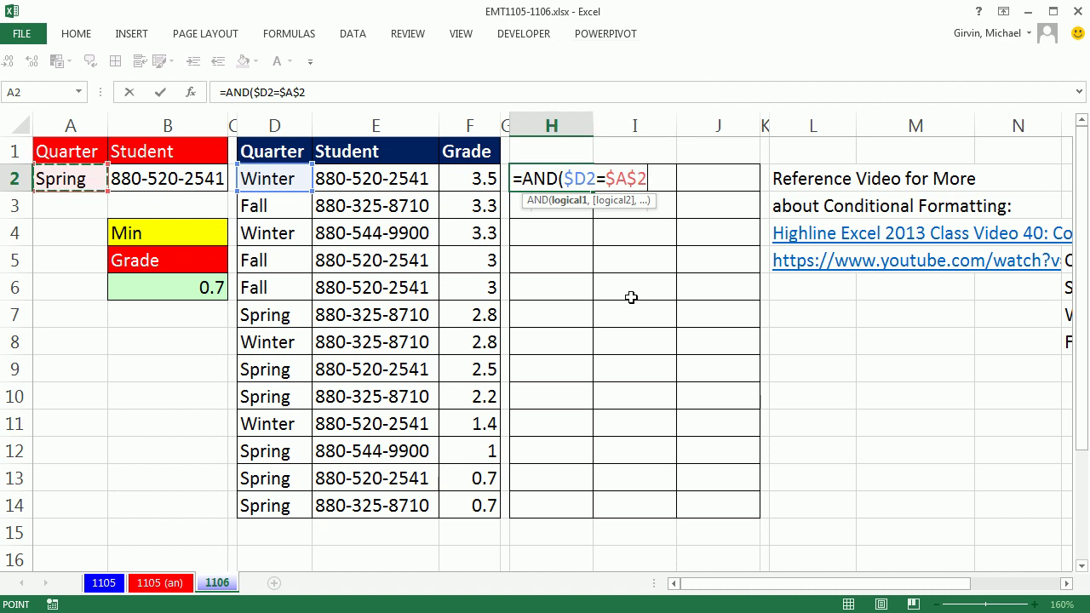
text(,)
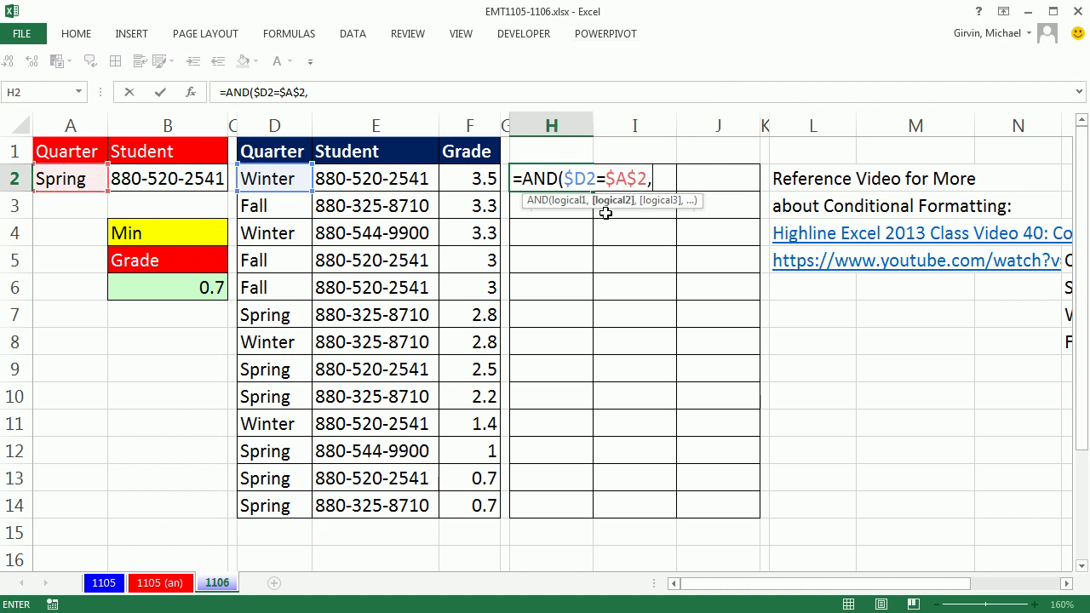
Add the student condition $E2=$B$2 as the second AND argument and enter the formula in H2.
click(363, 181)
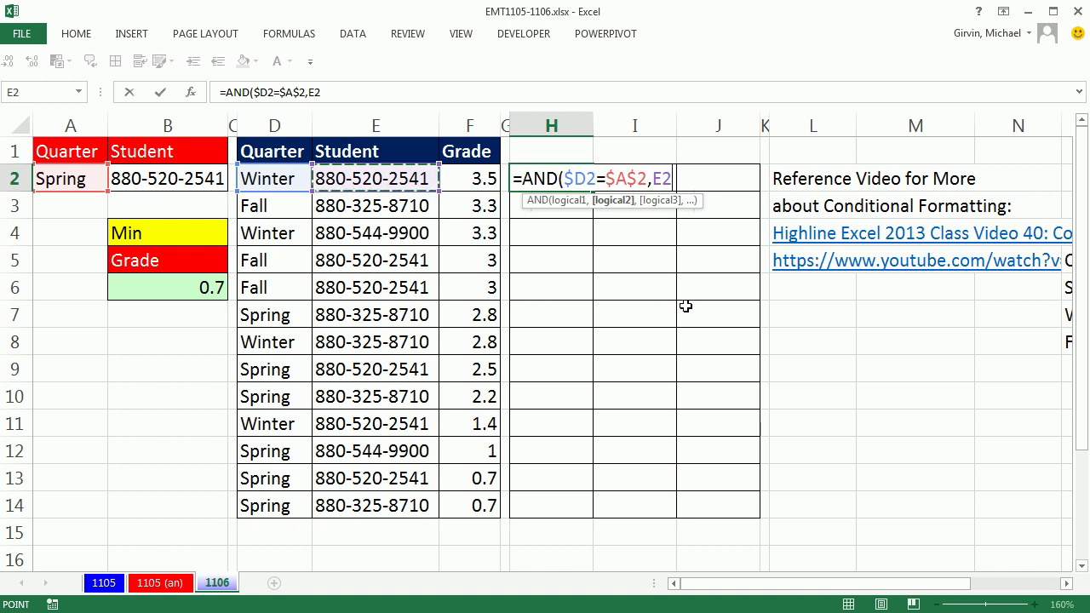
key(F4)
key(F4)
key(F4)
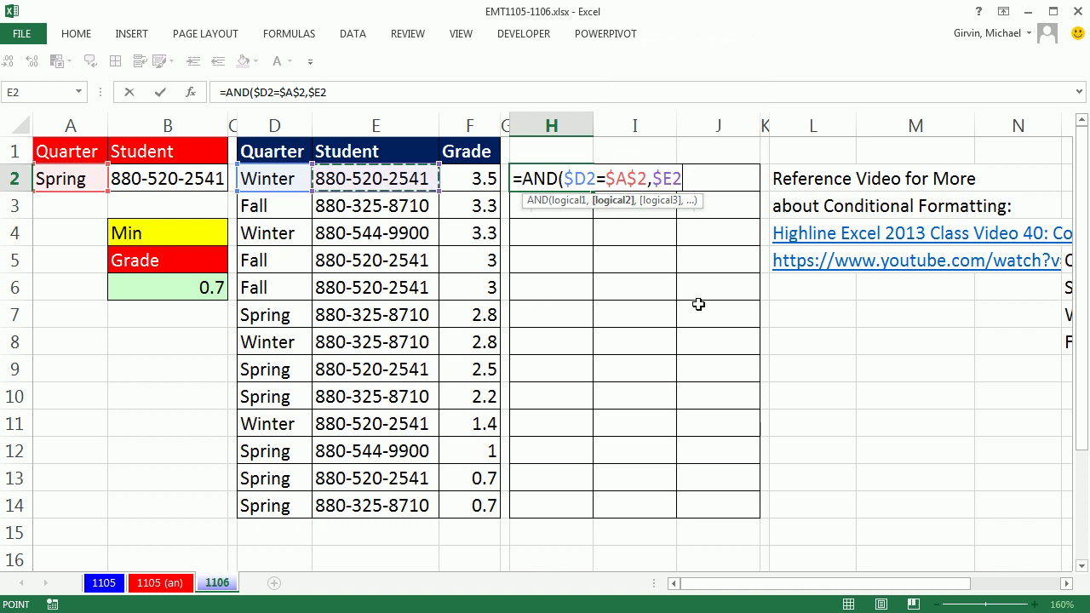
text(=)
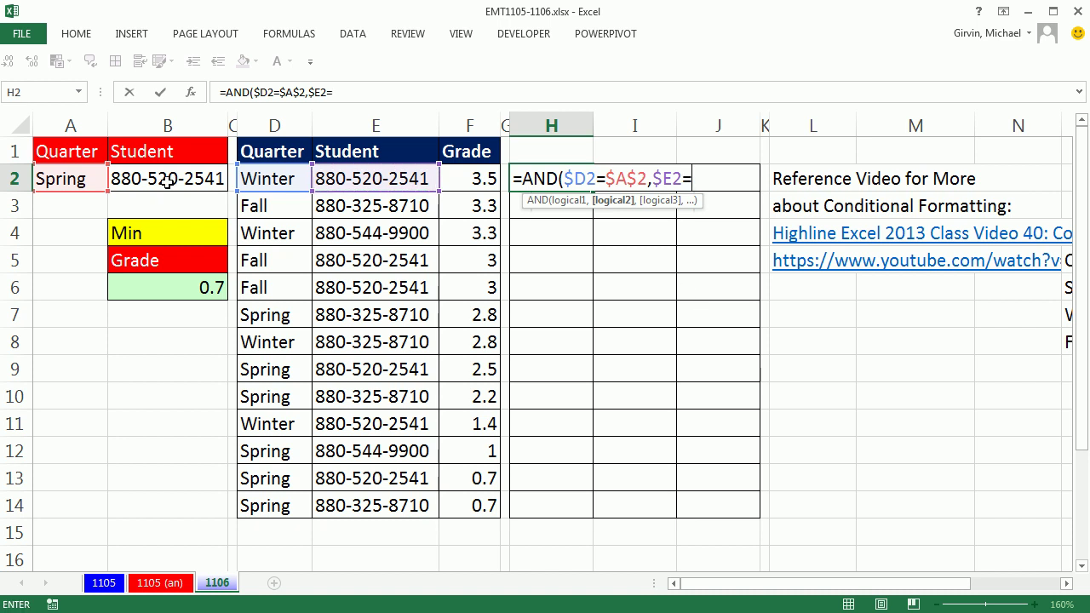
click(167, 183)
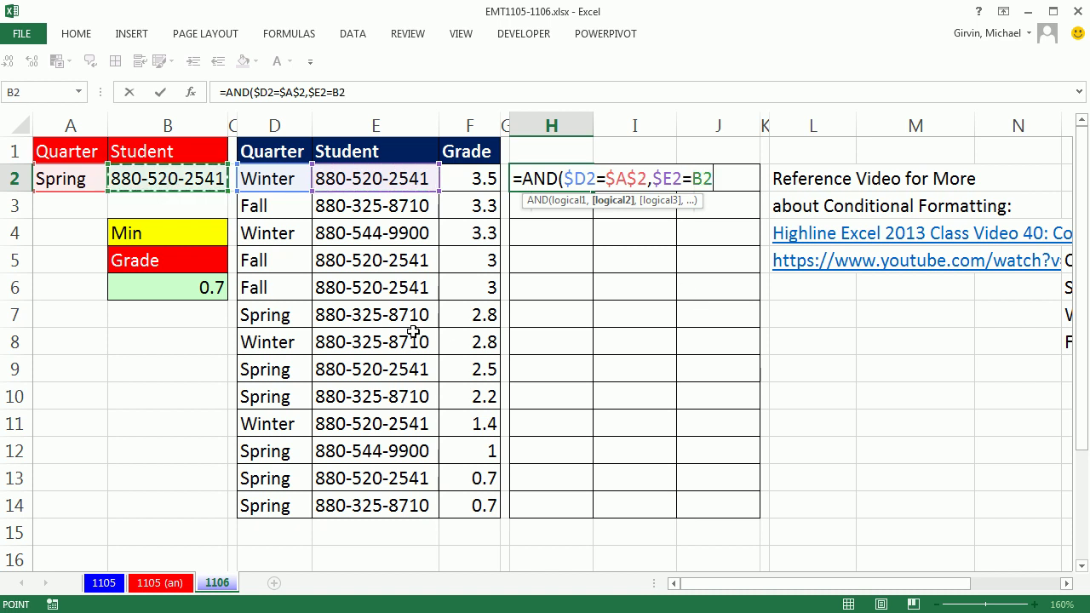
key(F4)
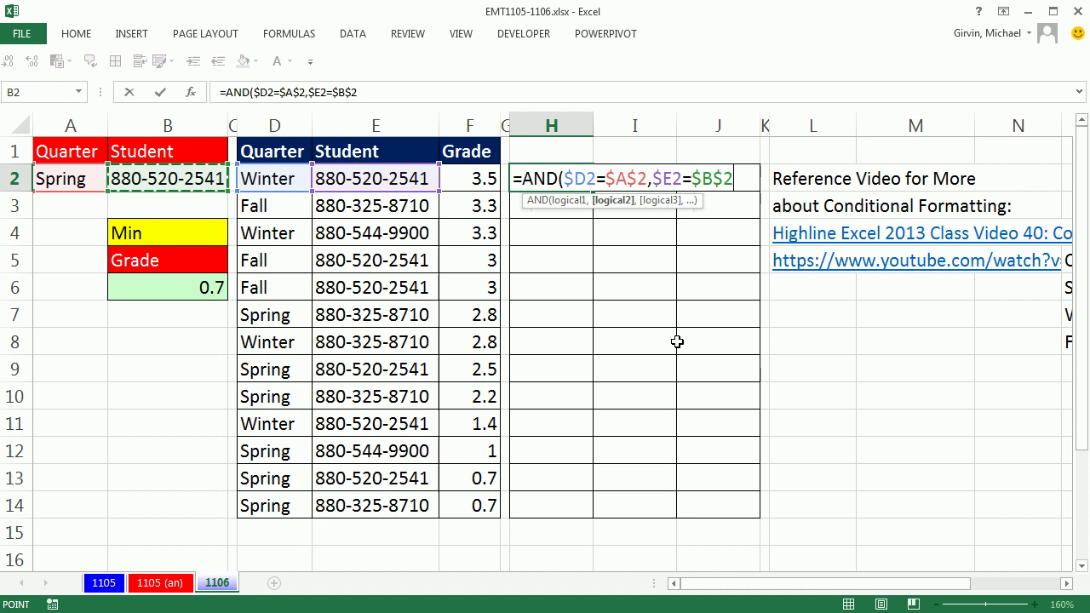
text())
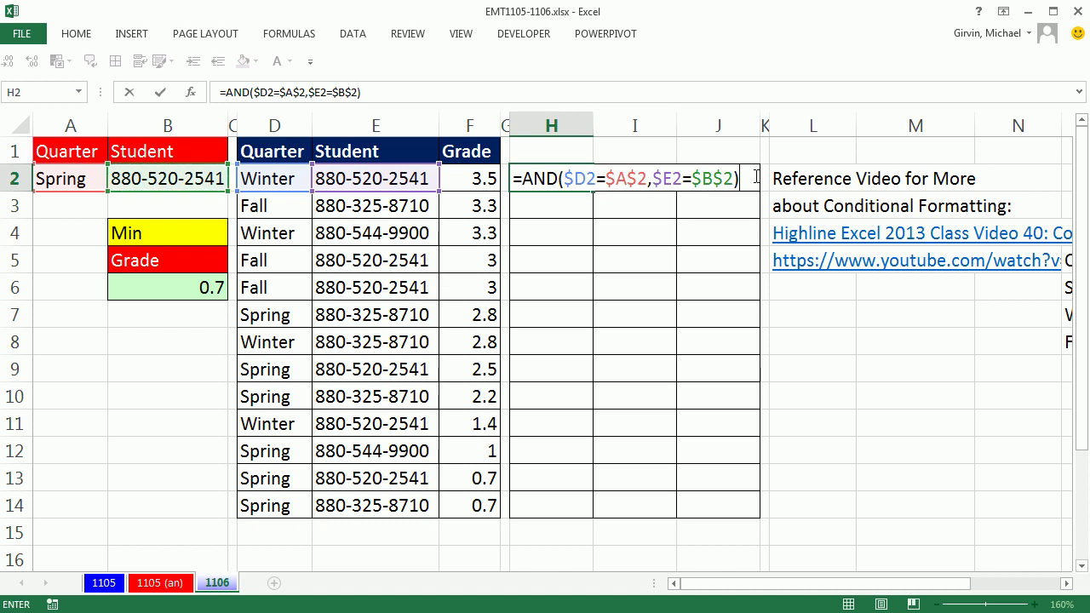
key(ctrl+Return)
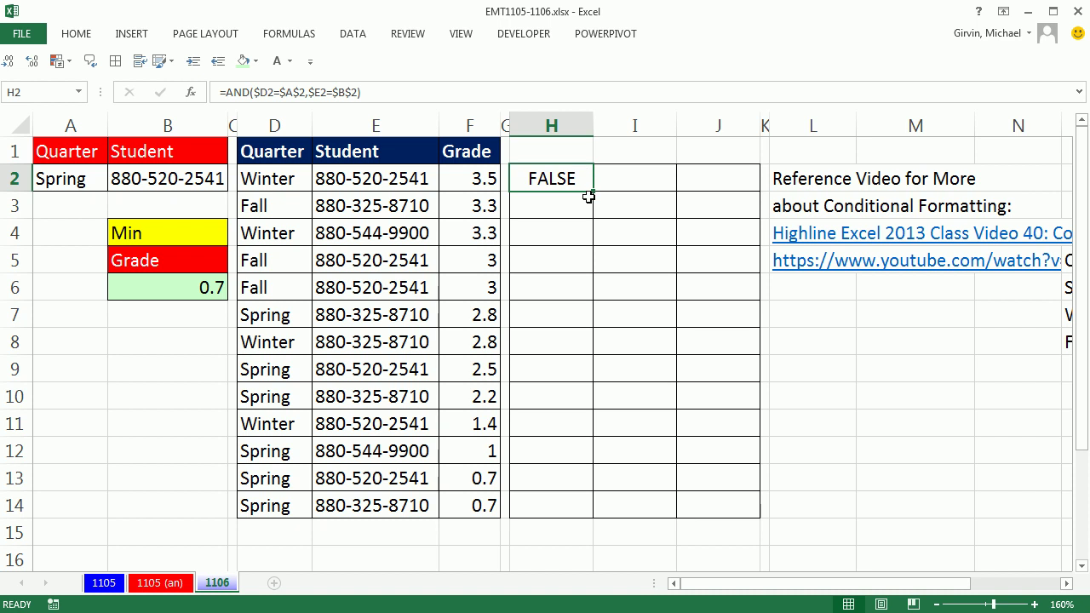
Fill the AND formula from H2 through H2:J14 and check its results in rows 9 and 13.
drag(592, 191, 770, 516)
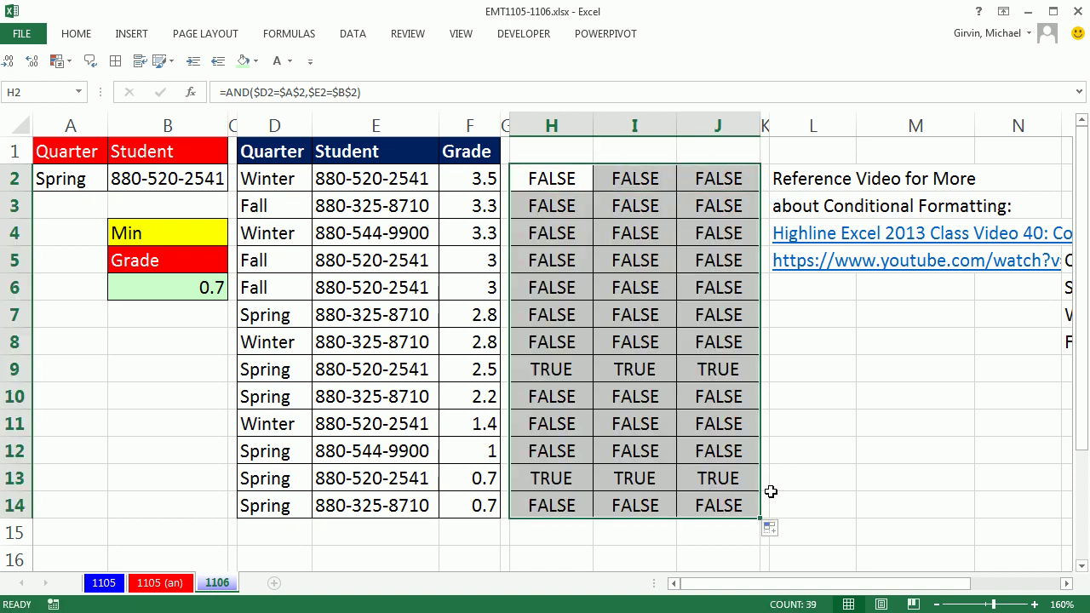
drag(547, 367, 705, 374)
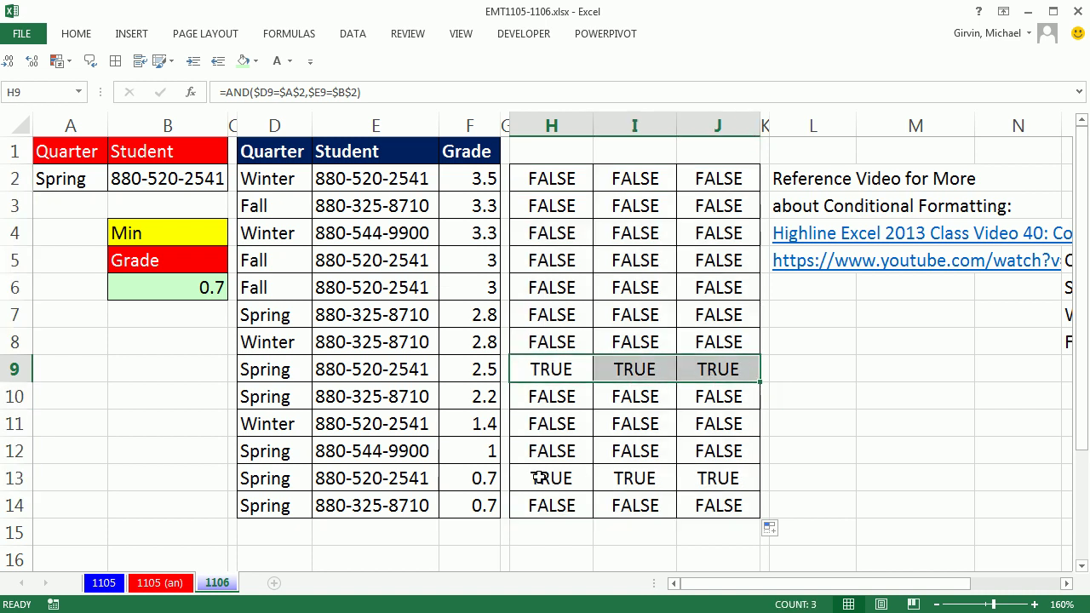
drag(540, 477, 707, 478)
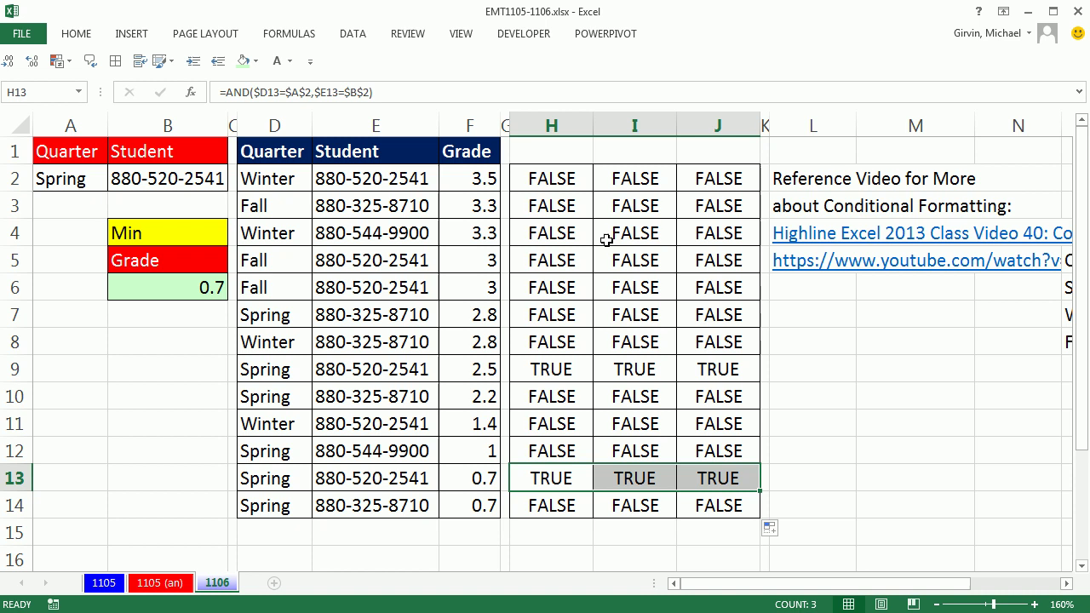
Copy the complete AND formula text from cell H2.
click(552, 178)
key(F2)
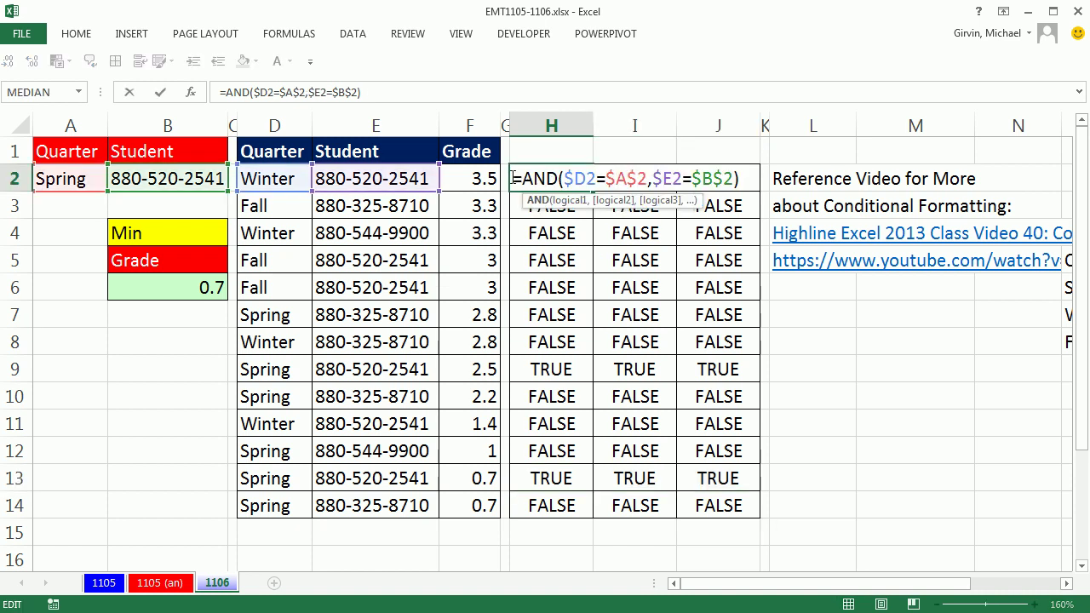
drag(515, 179, 775, 186)
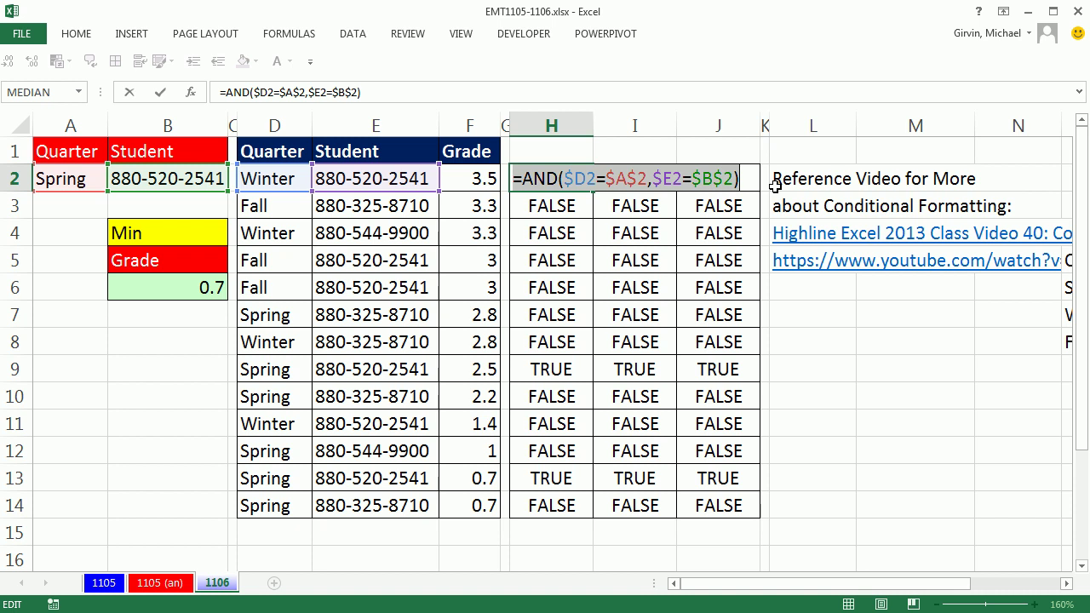
key(Escape)
Select the records in D2:F14 without the header row.
drag(253, 179, 469, 504)
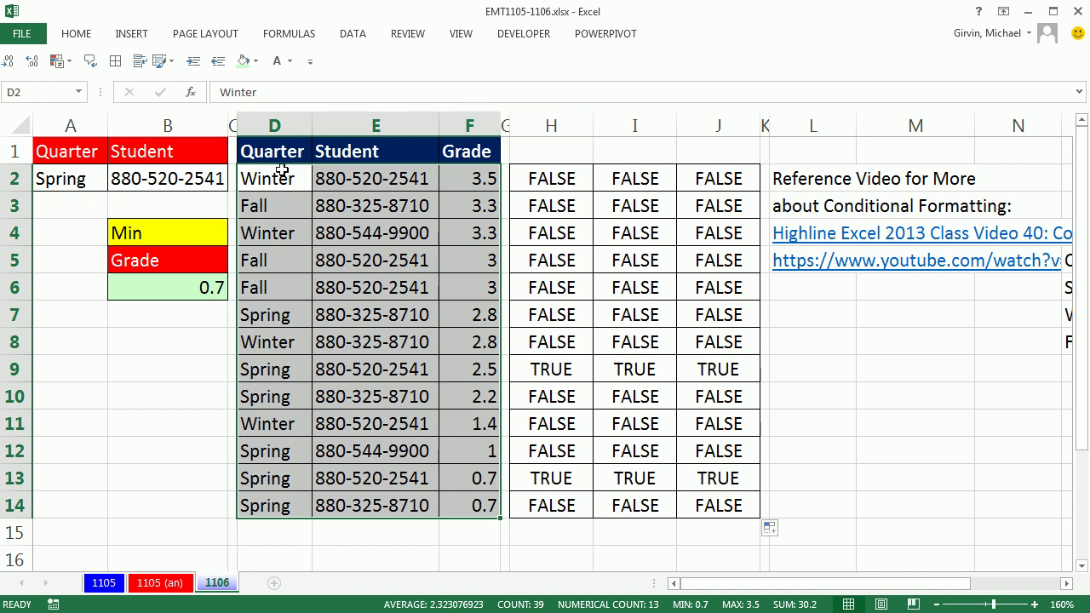
click(89, 36)
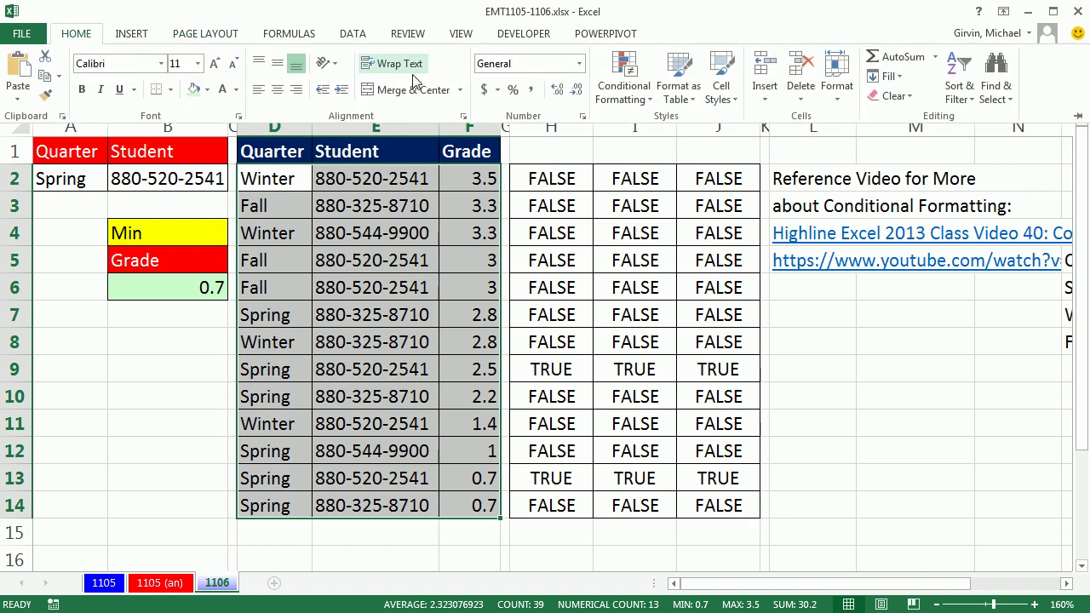
click(648, 101)
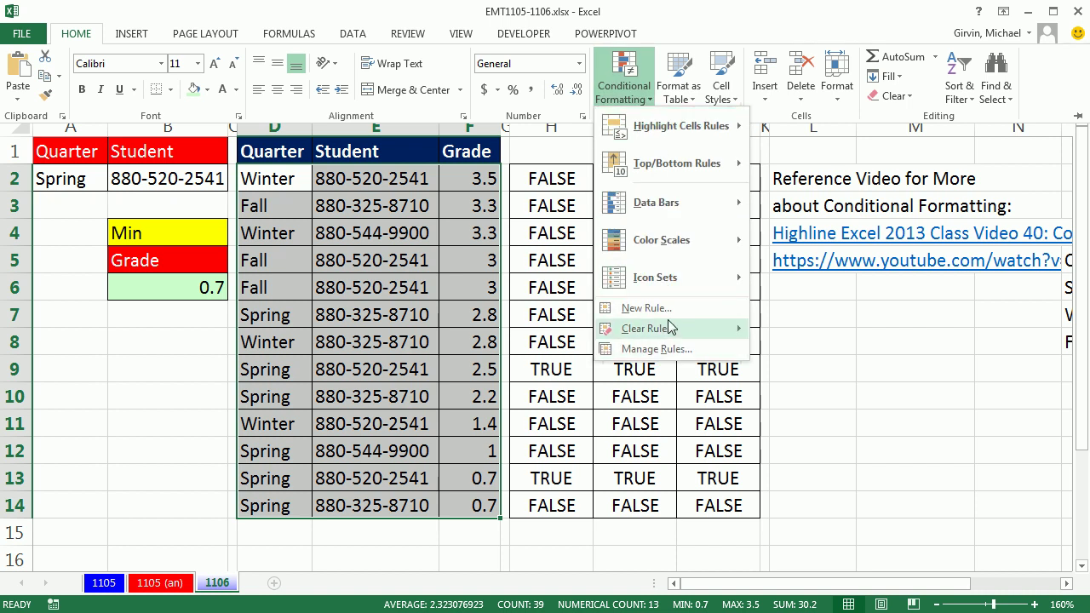
key(Escape)
key(Escape)
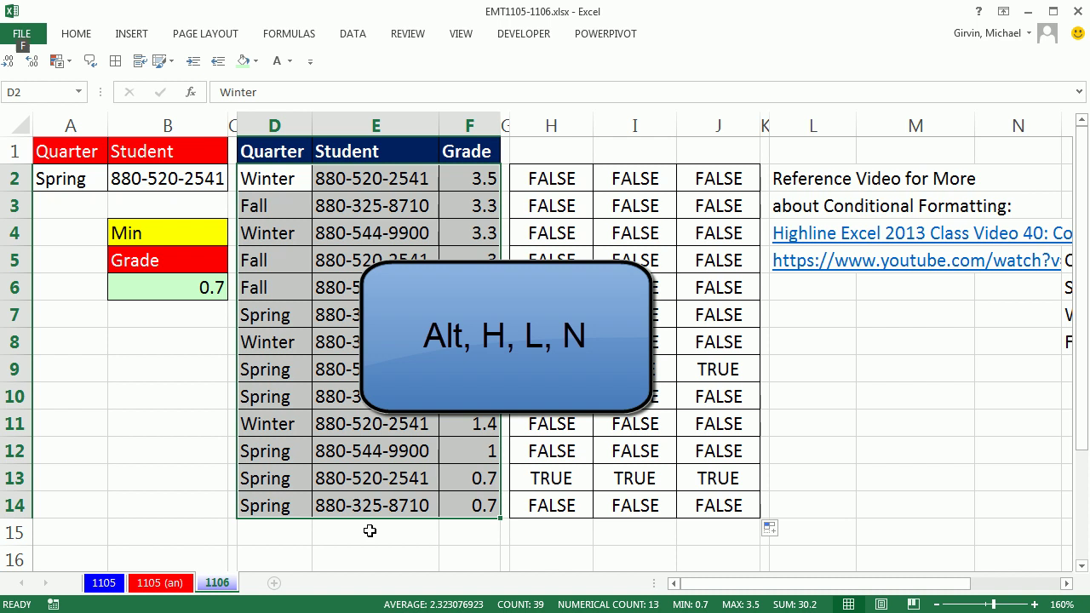
Create a formula-based conditional formatting rule for D2:F14 using the copied formula =AND($D2=$A$2,$E2=$B$2).
key(h)
key(l)
key(n)
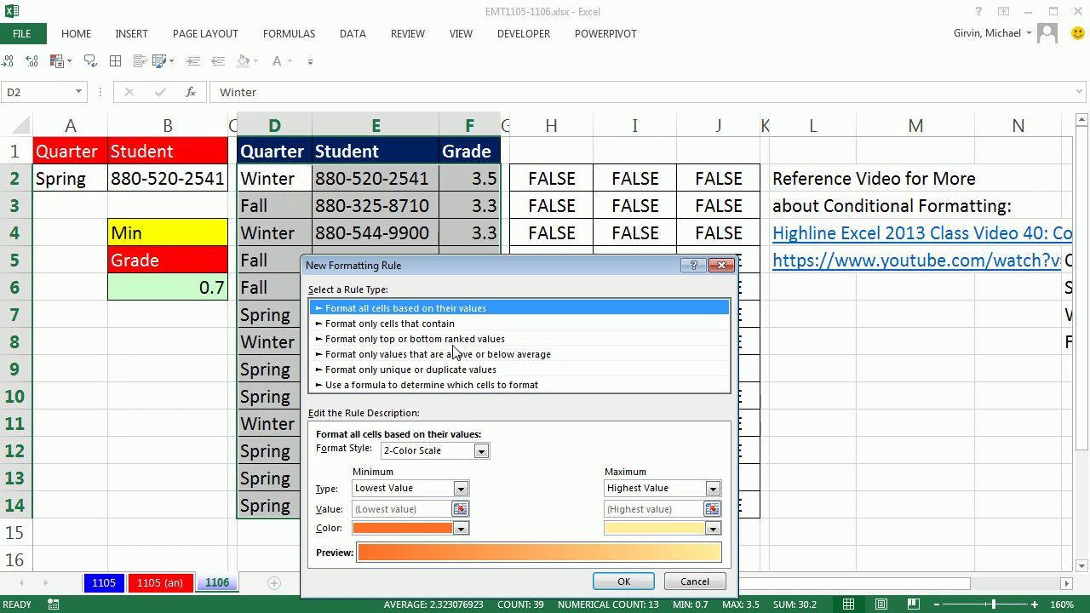
key(Down)
key(Down)
key(Down)
key(Down)
key(Down)
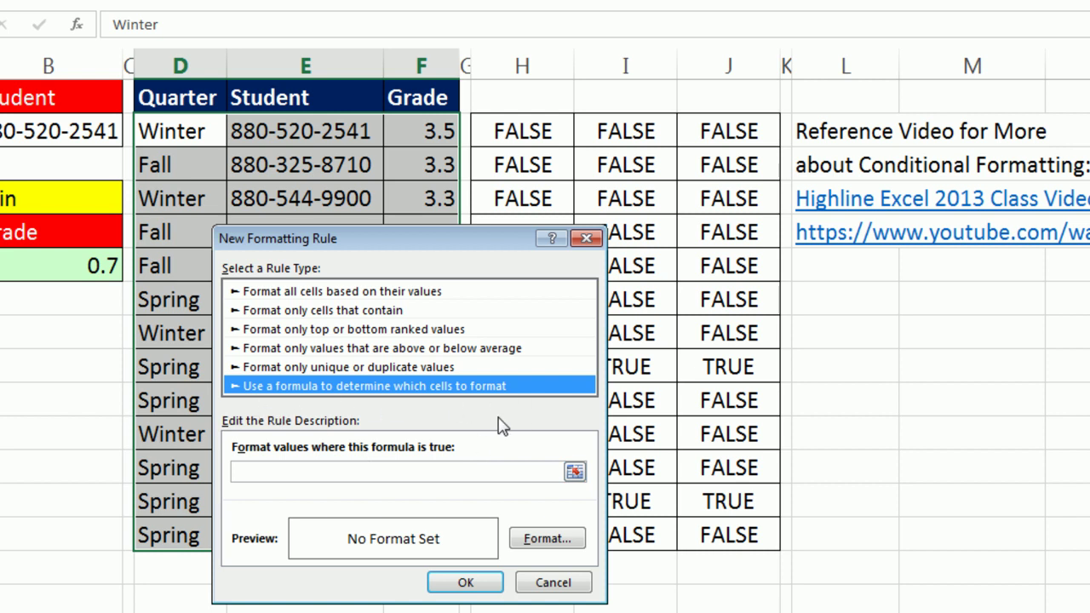
key(Tab)
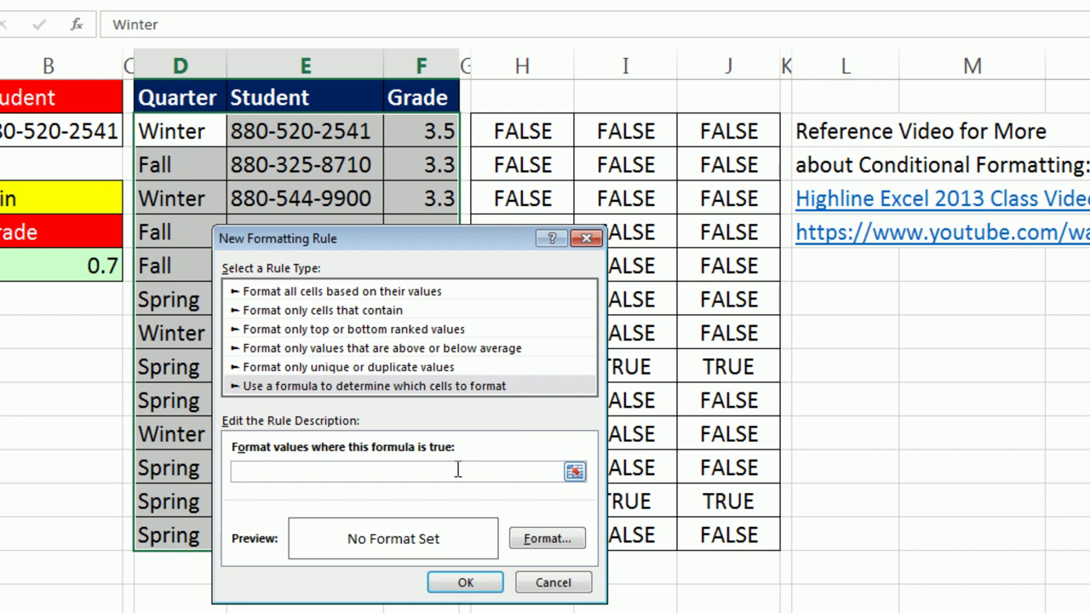
key(ctrl+v)
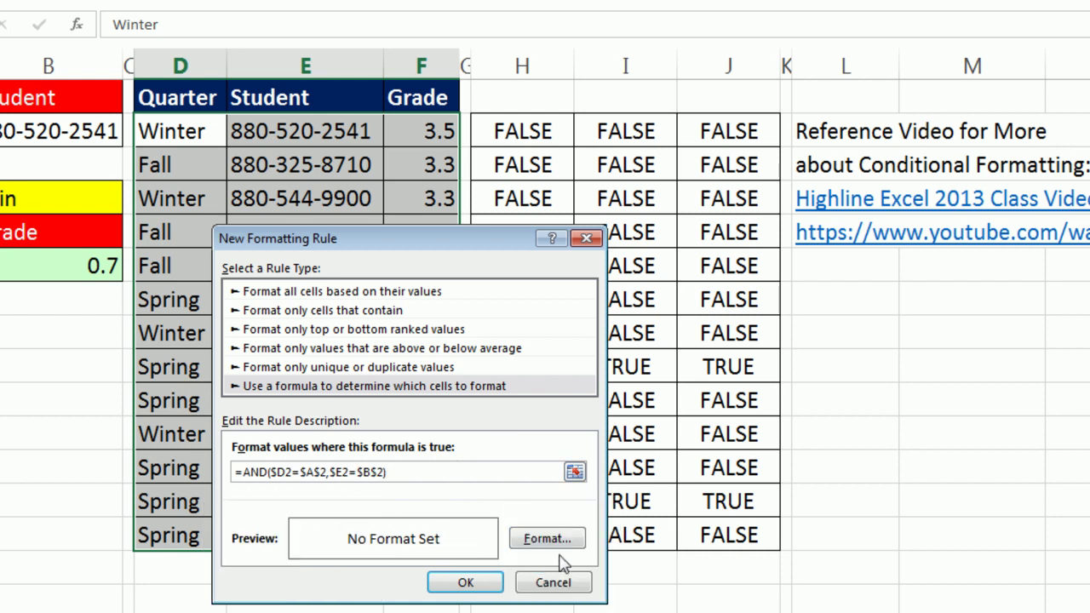
Give the rule's format a horizontal two-color gradient fill from standard light blue to standard dark blue.
click(546, 539)
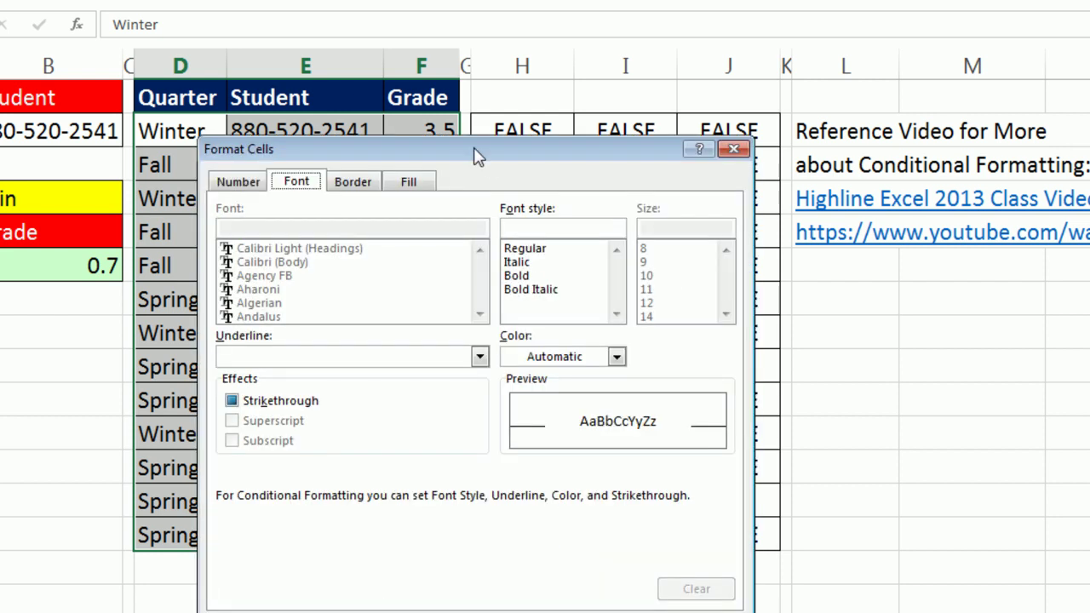
drag(490, 166, 562, 68)
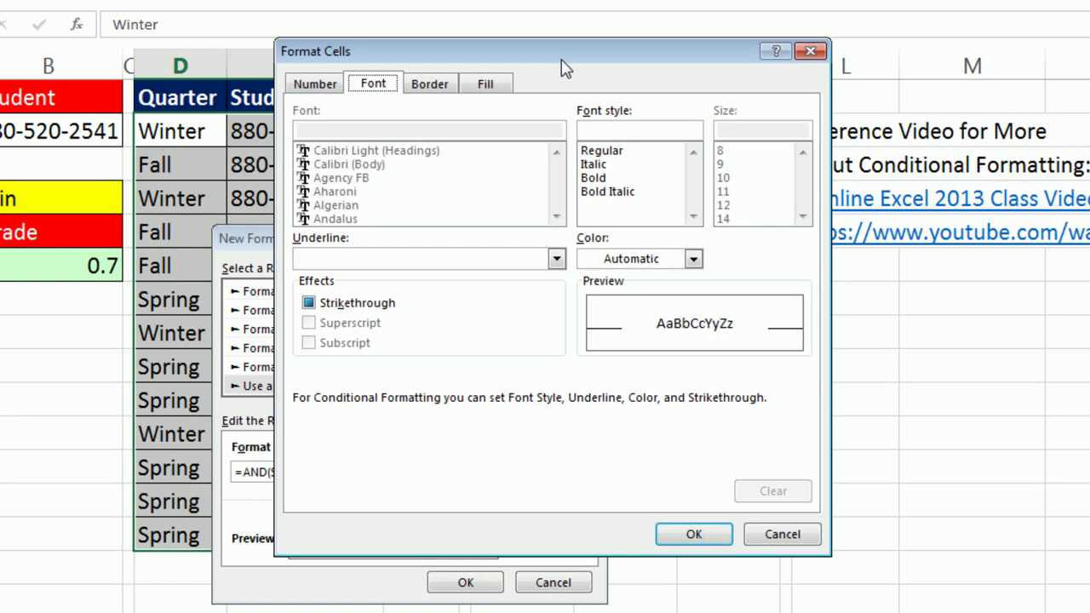
click(496, 87)
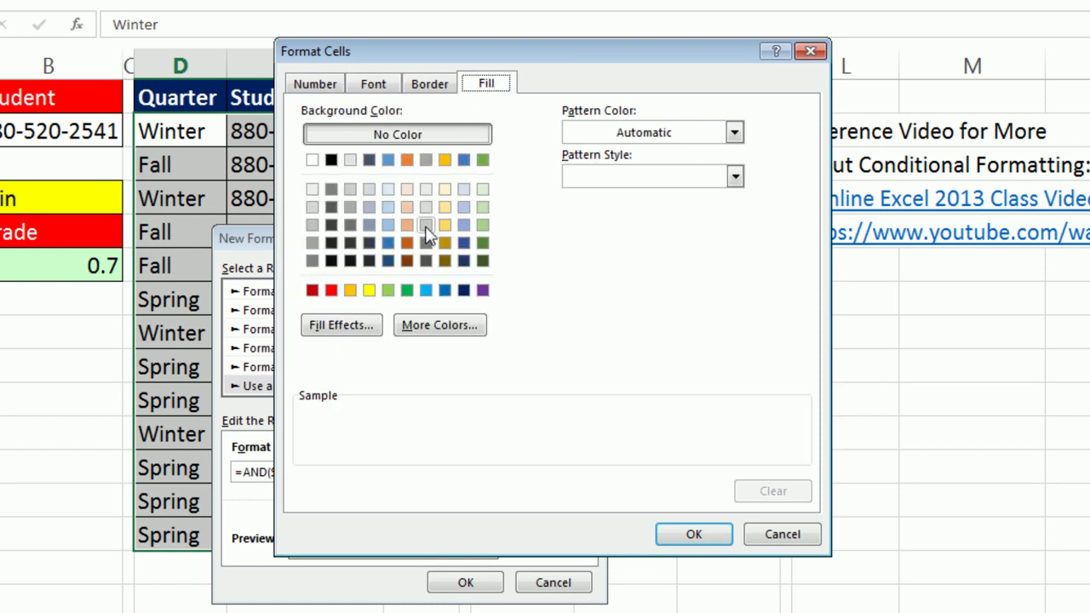
click(351, 330)
drag(434, 166, 471, 115)
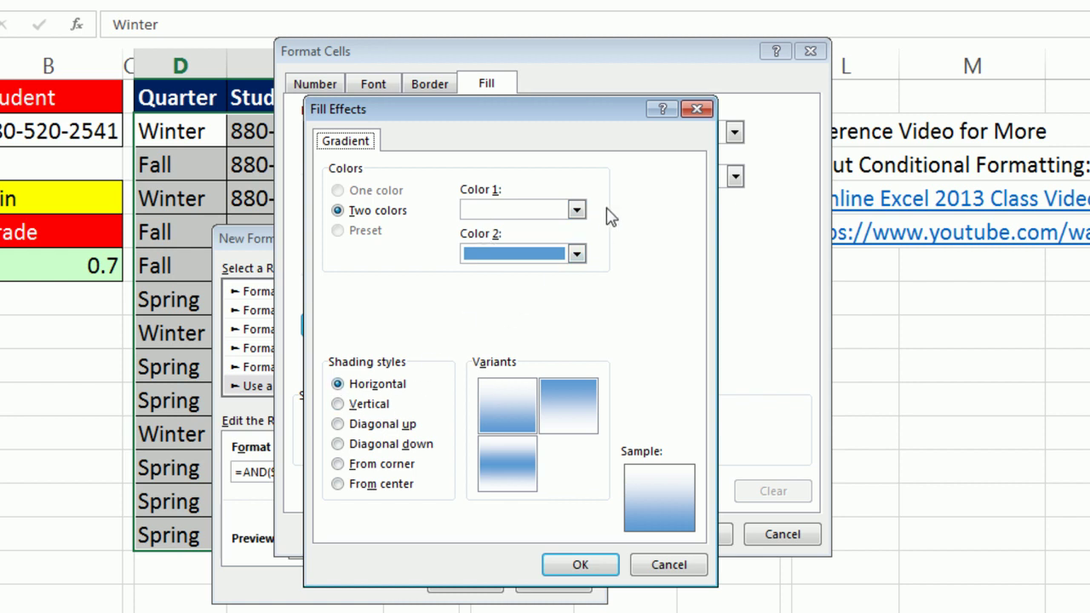
click(576, 253)
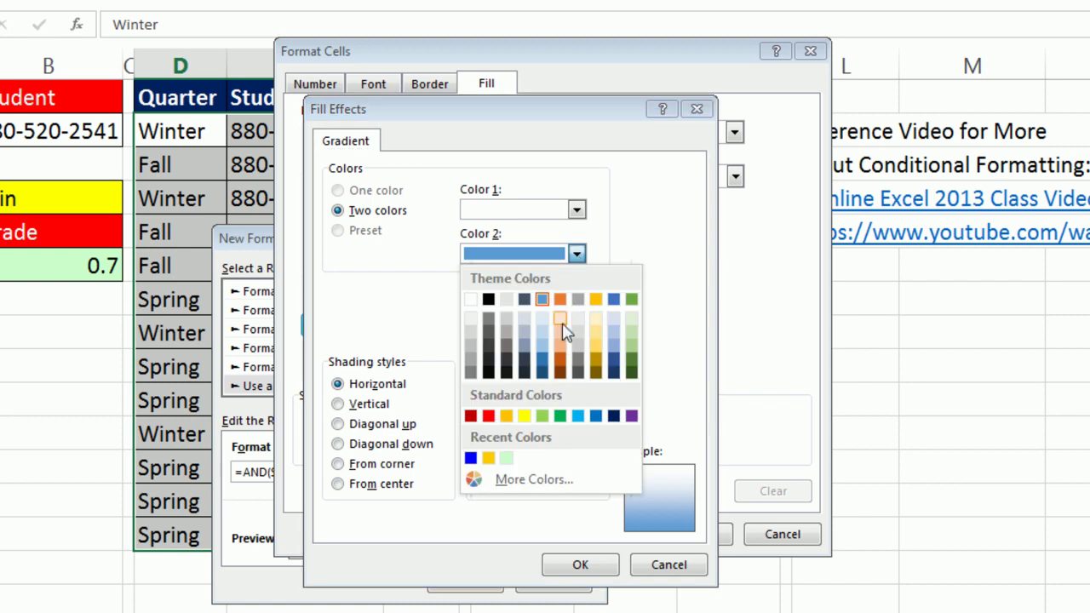
click(614, 418)
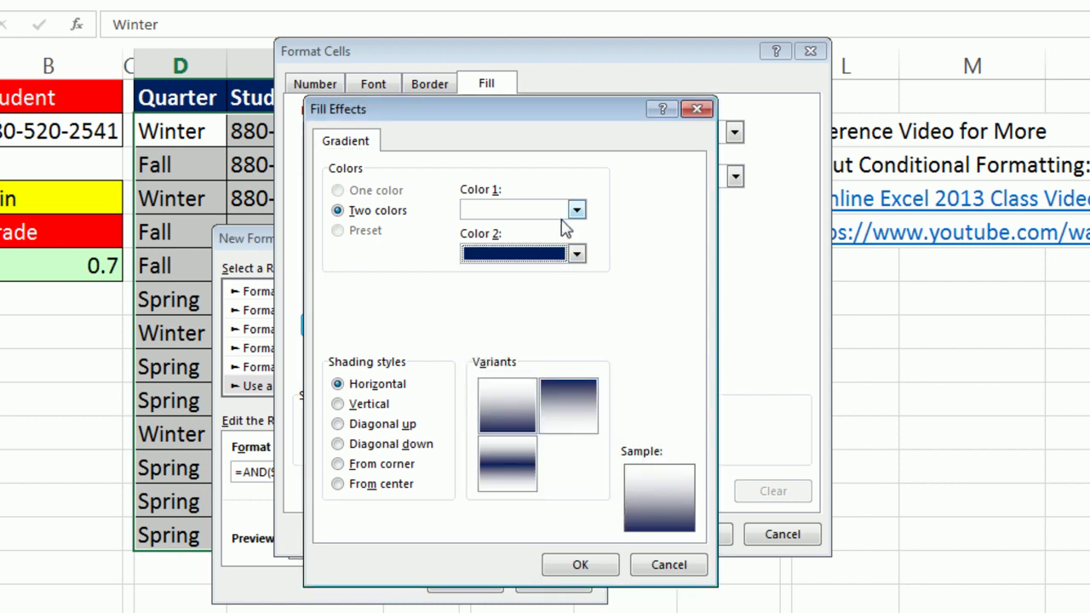
click(577, 209)
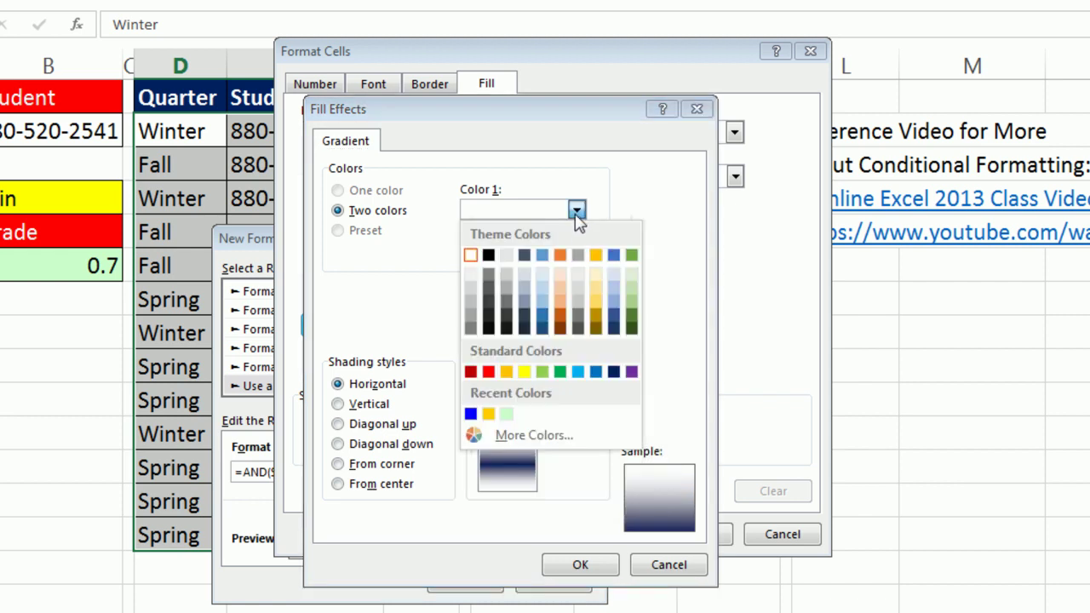
click(582, 380)
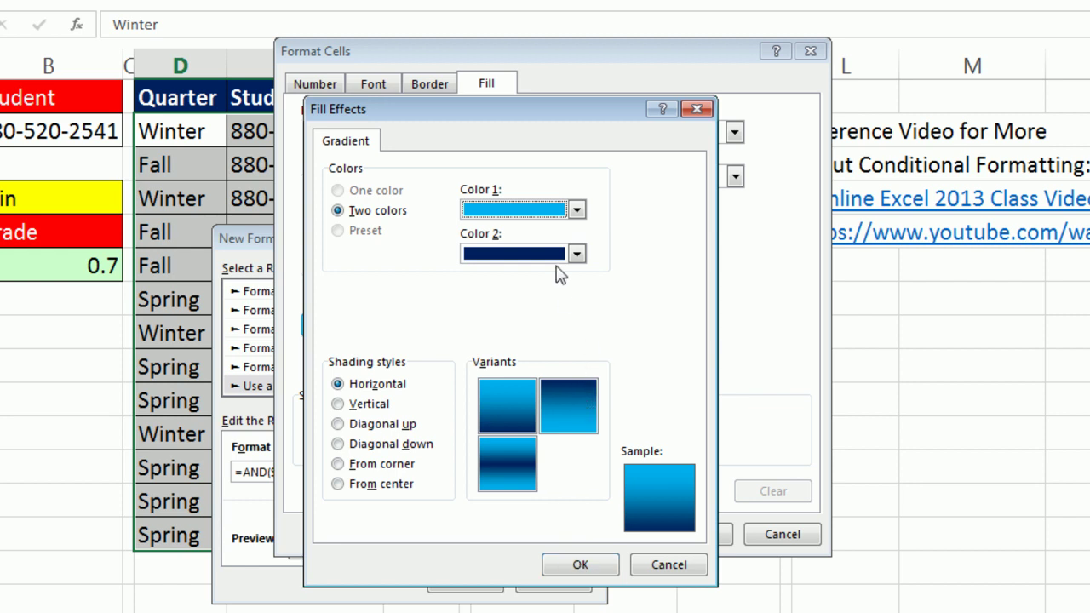
click(583, 566)
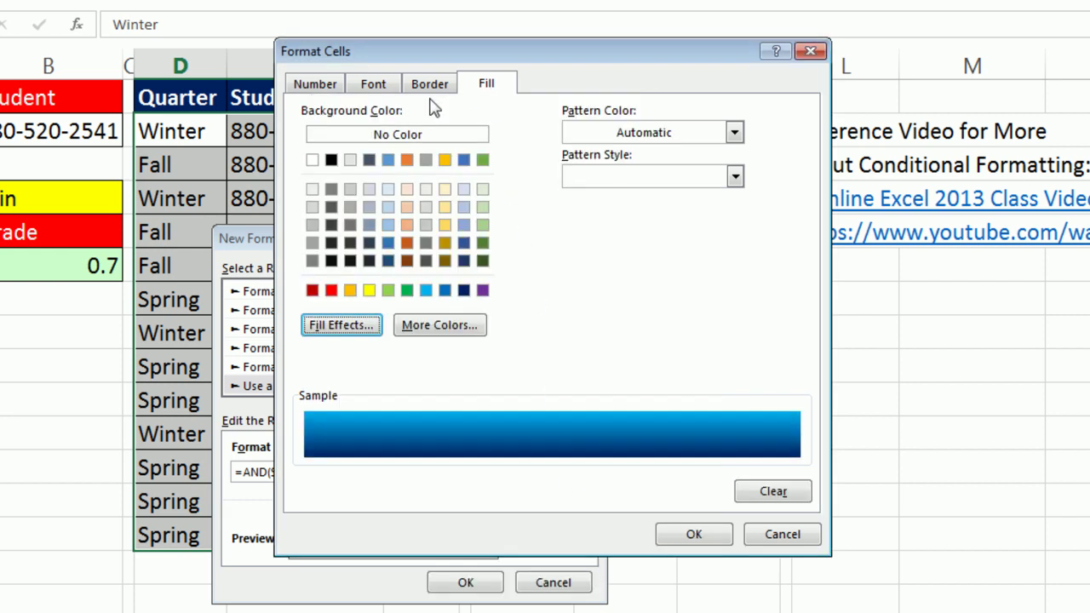
Set the rule's font color to white, check the gradient fill, and apply the rule to D2:F14.
click(375, 84)
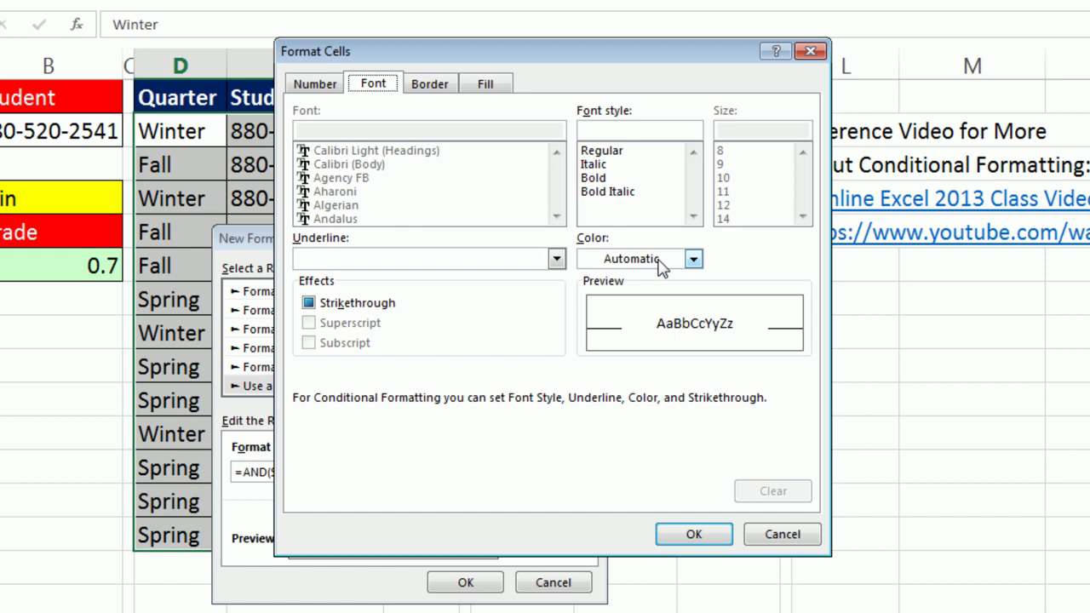
click(694, 259)
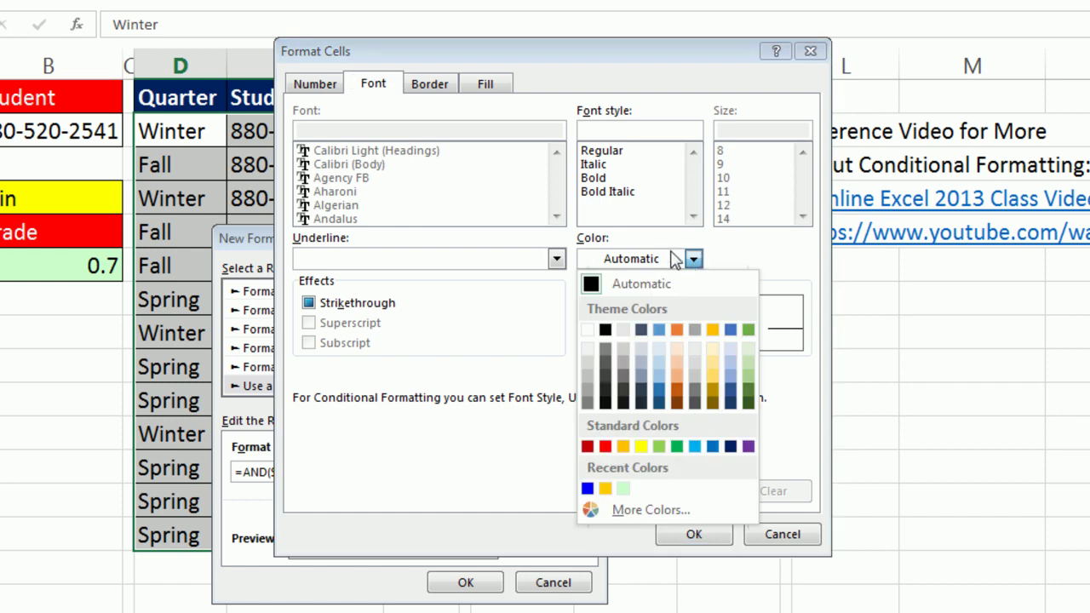
click(588, 331)
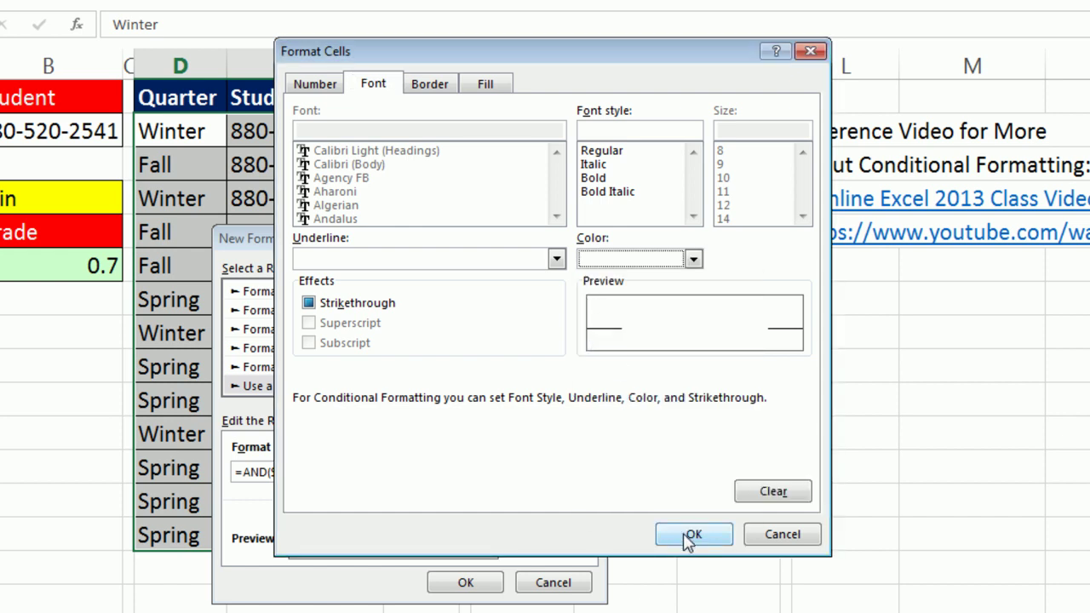
click(485, 83)
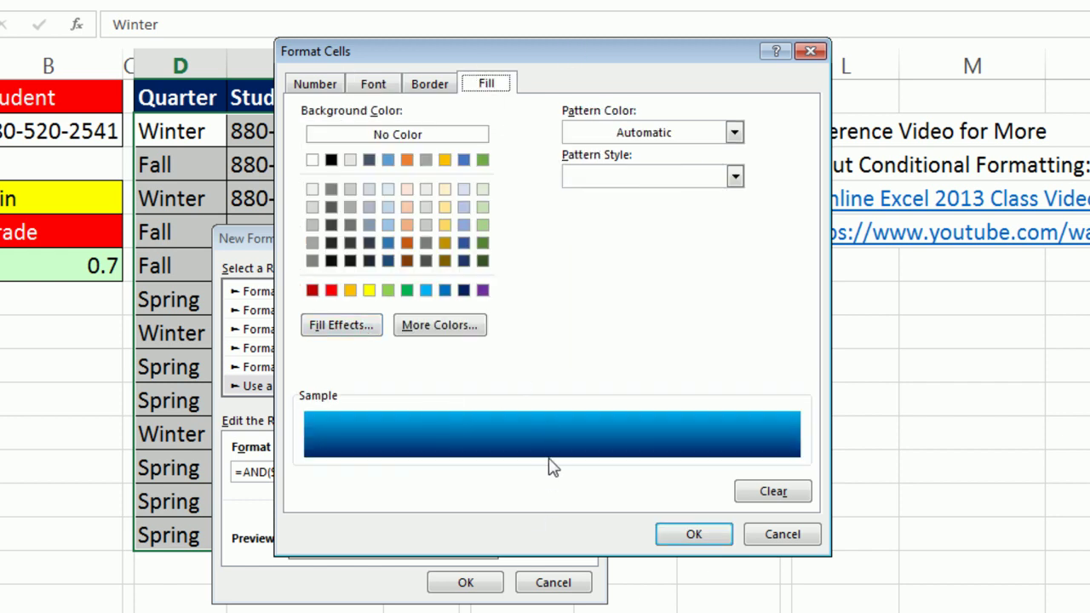
click(708, 533)
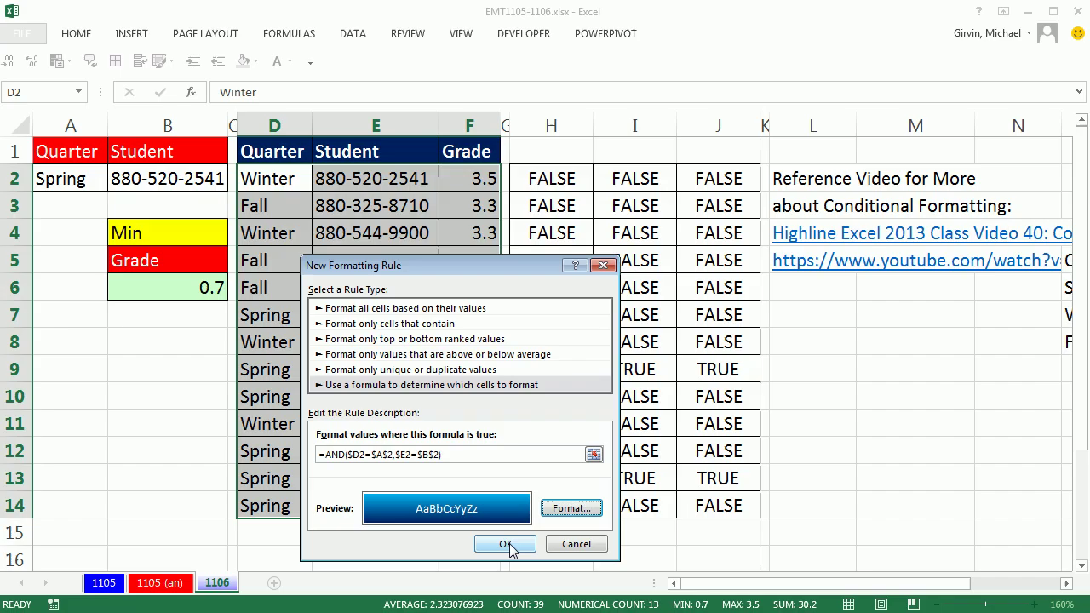
click(465, 582)
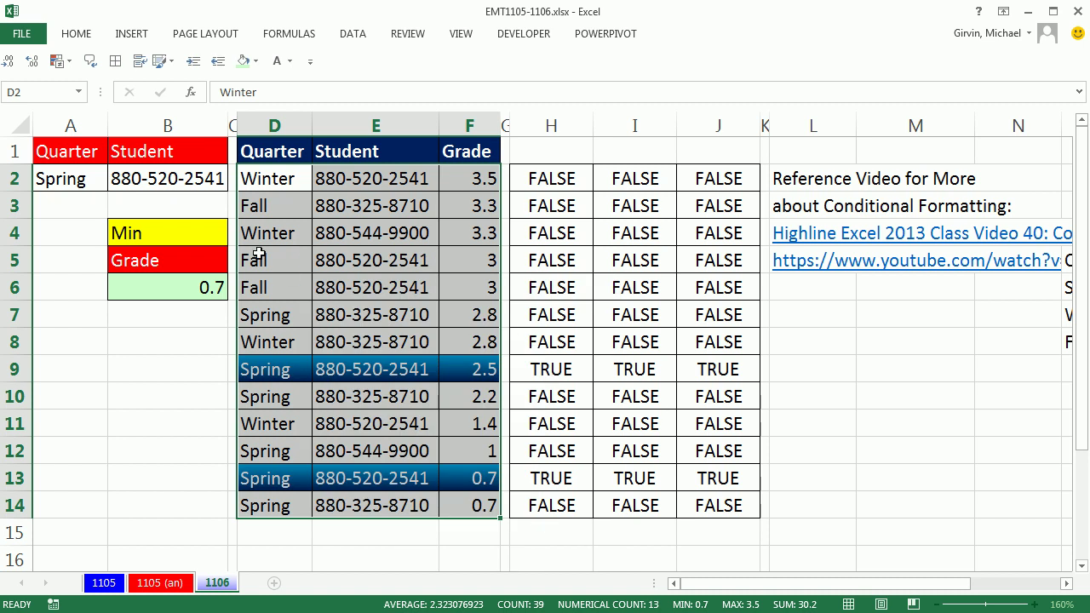
Choose the second listed student as the criterion in B2 to test the record highlighting.
click(166, 179)
click(235, 179)
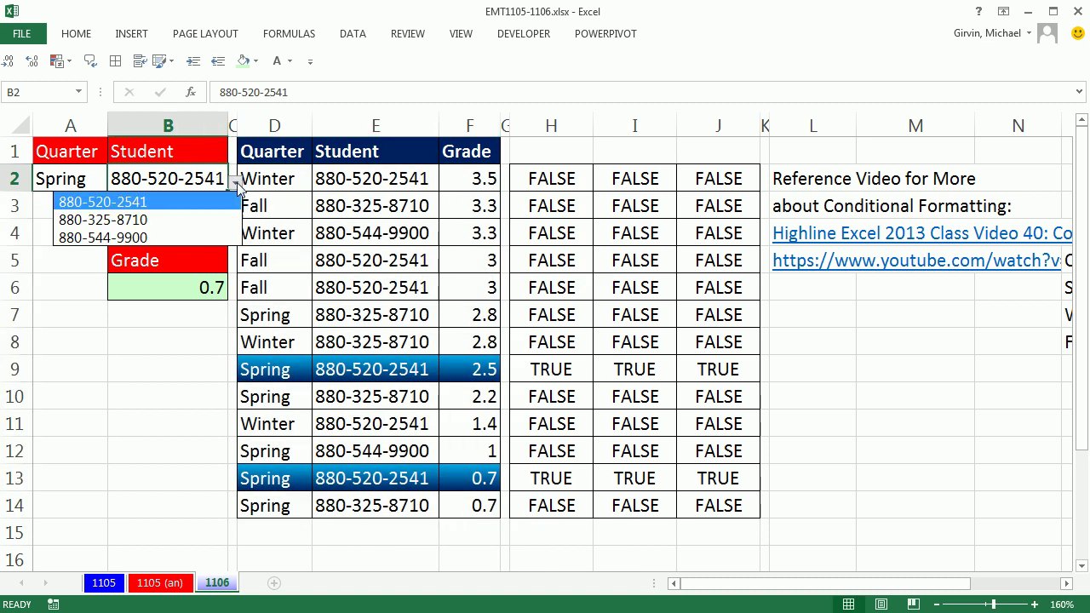
click(173, 219)
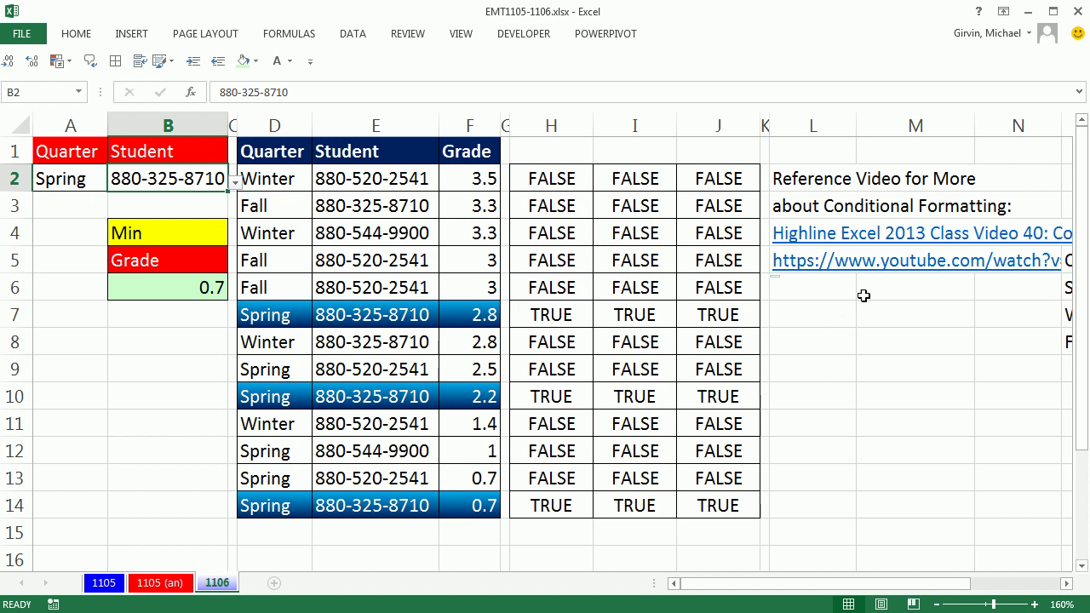
click(1067, 584)
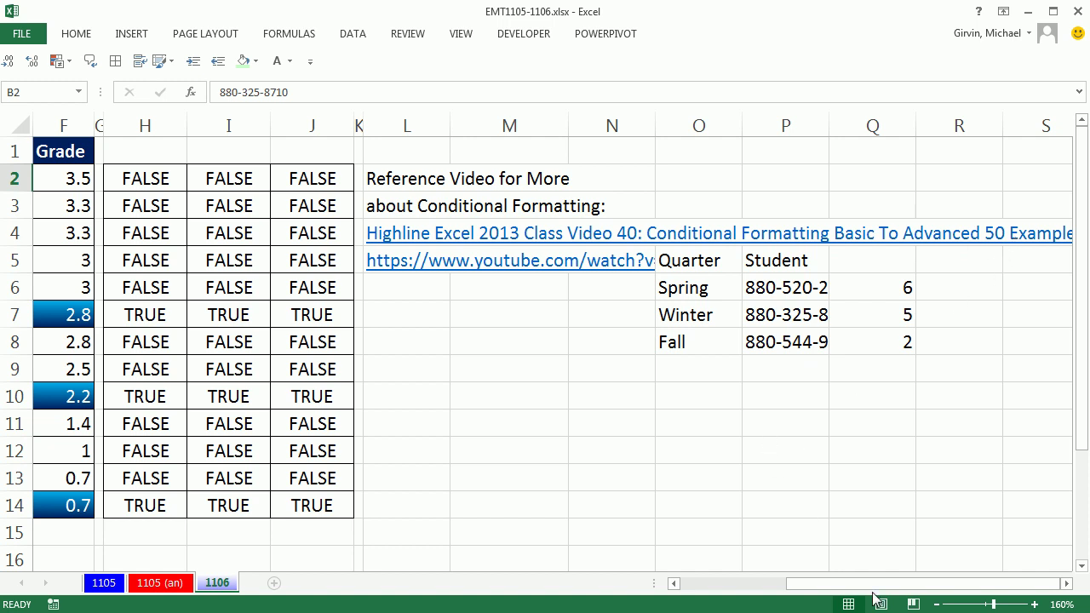
drag(869, 586, 703, 584)
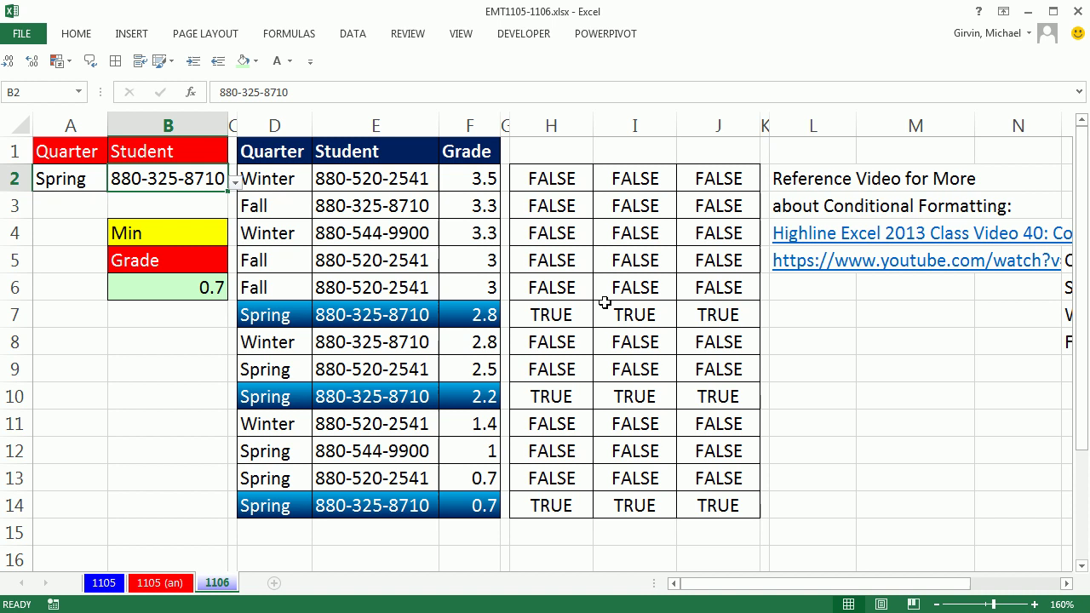